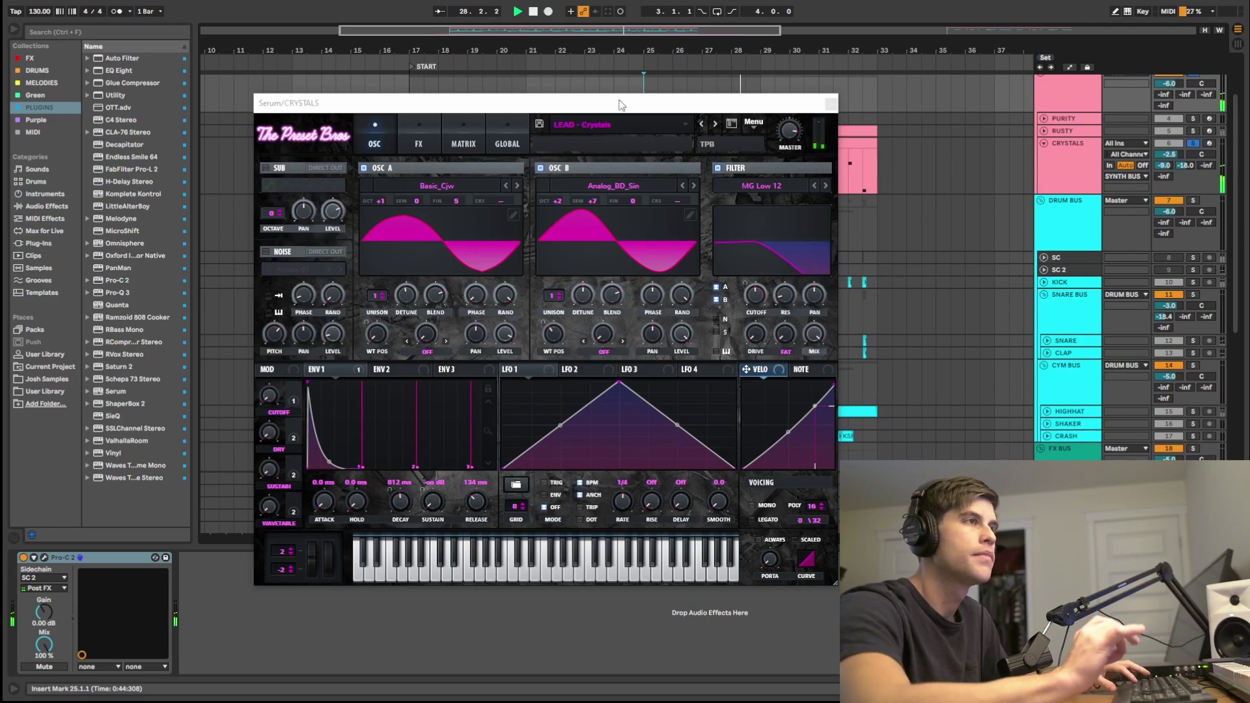
# - Stop playback and examine the oscillator B, filter and envelope 1 settings of the Crystals patch
pyautogui.press('space')
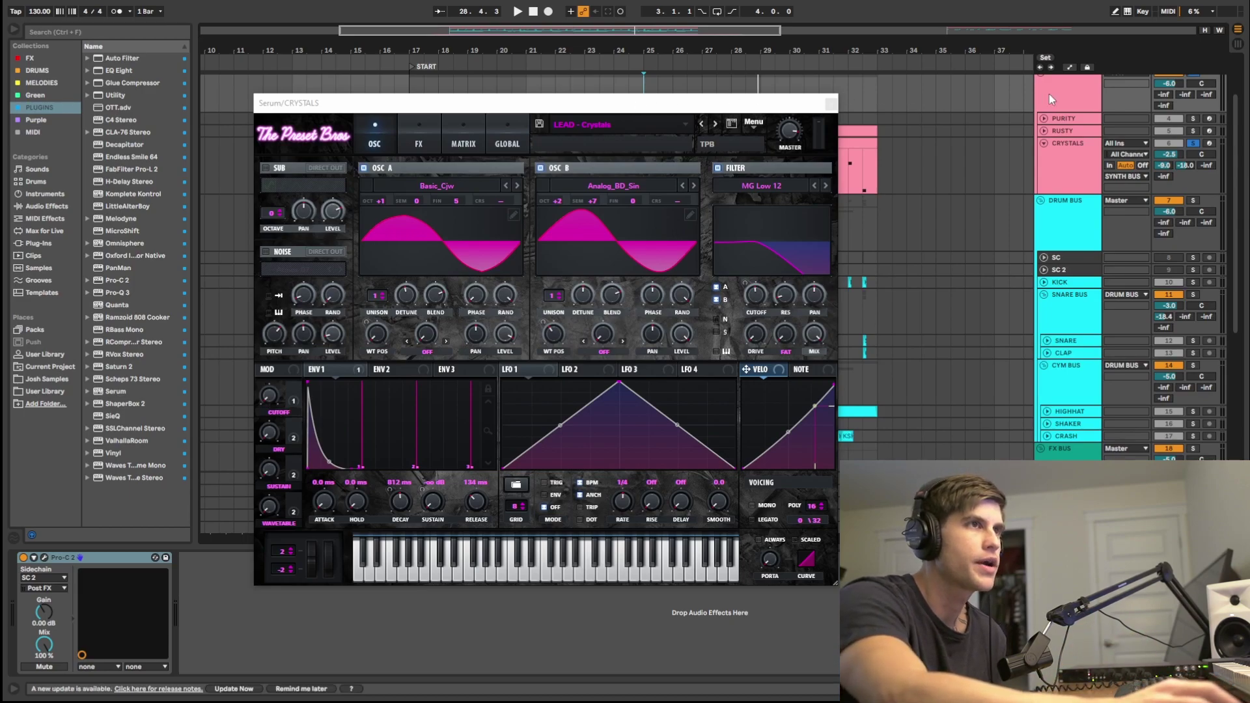
pyautogui.rightClick(1166, 163)
pyautogui.click(1131, 180)
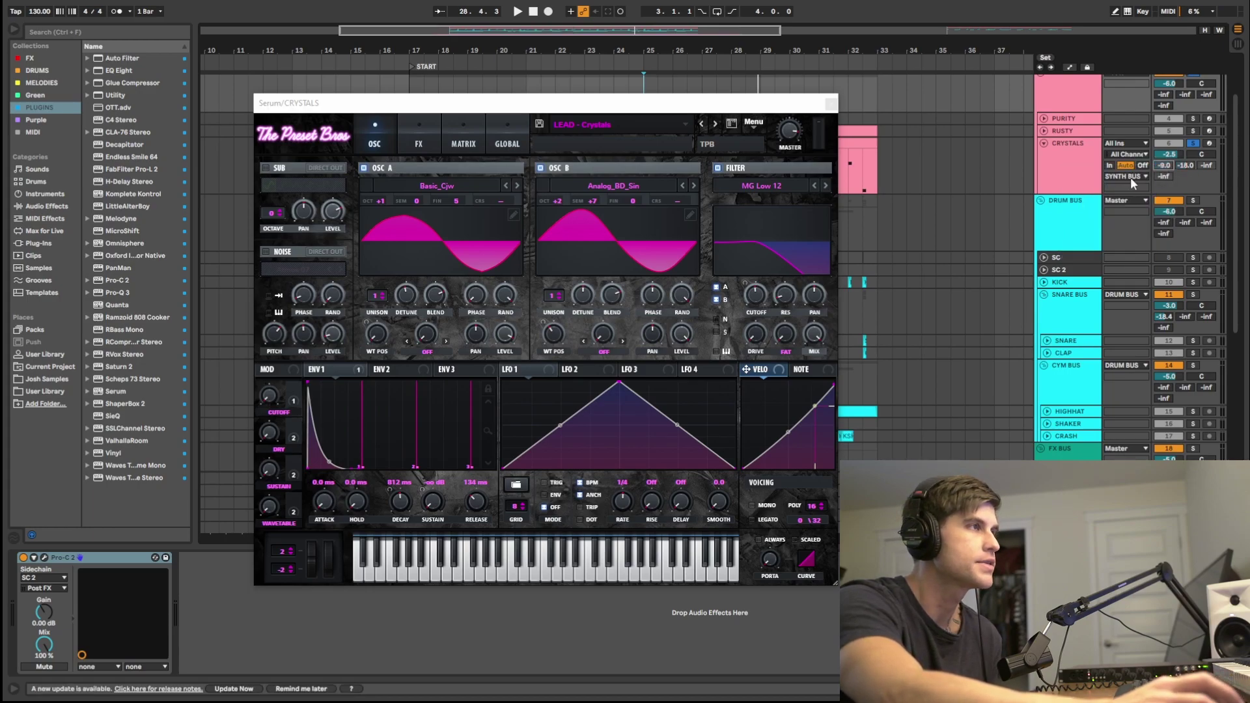
pyautogui.moveTo(523, 107); pyautogui.dragTo(544, 93)
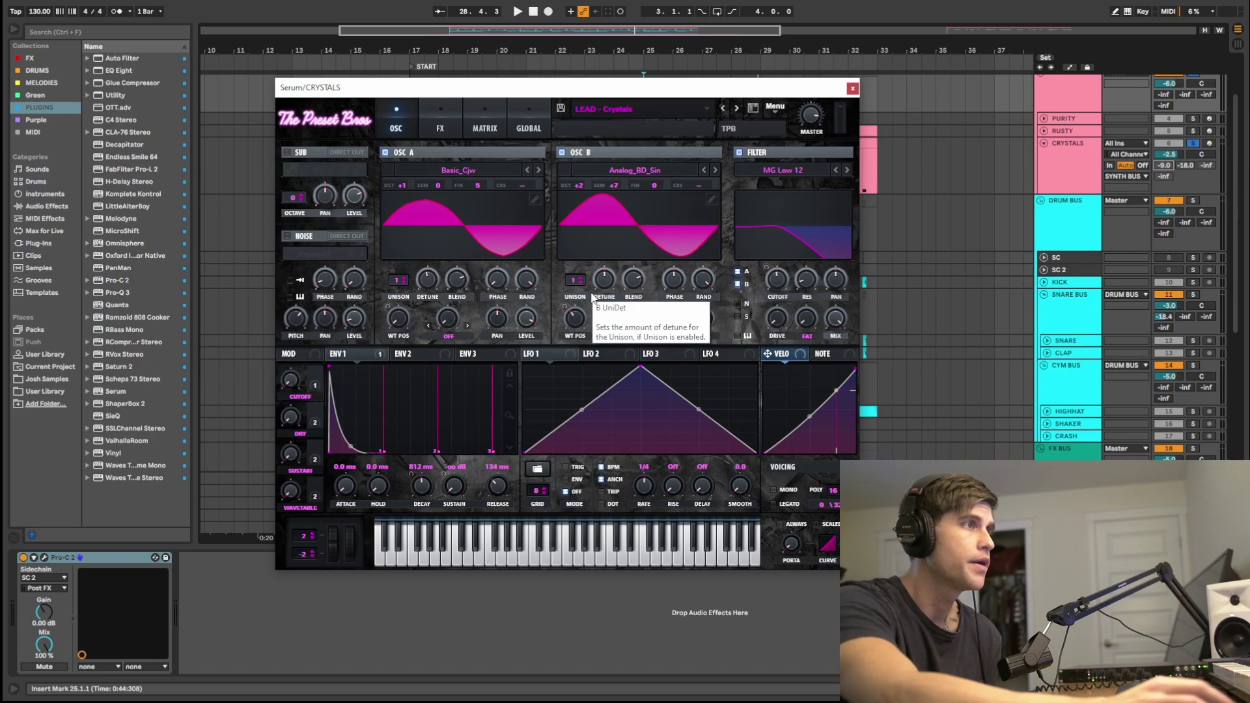
pyautogui.moveTo(577, 324)
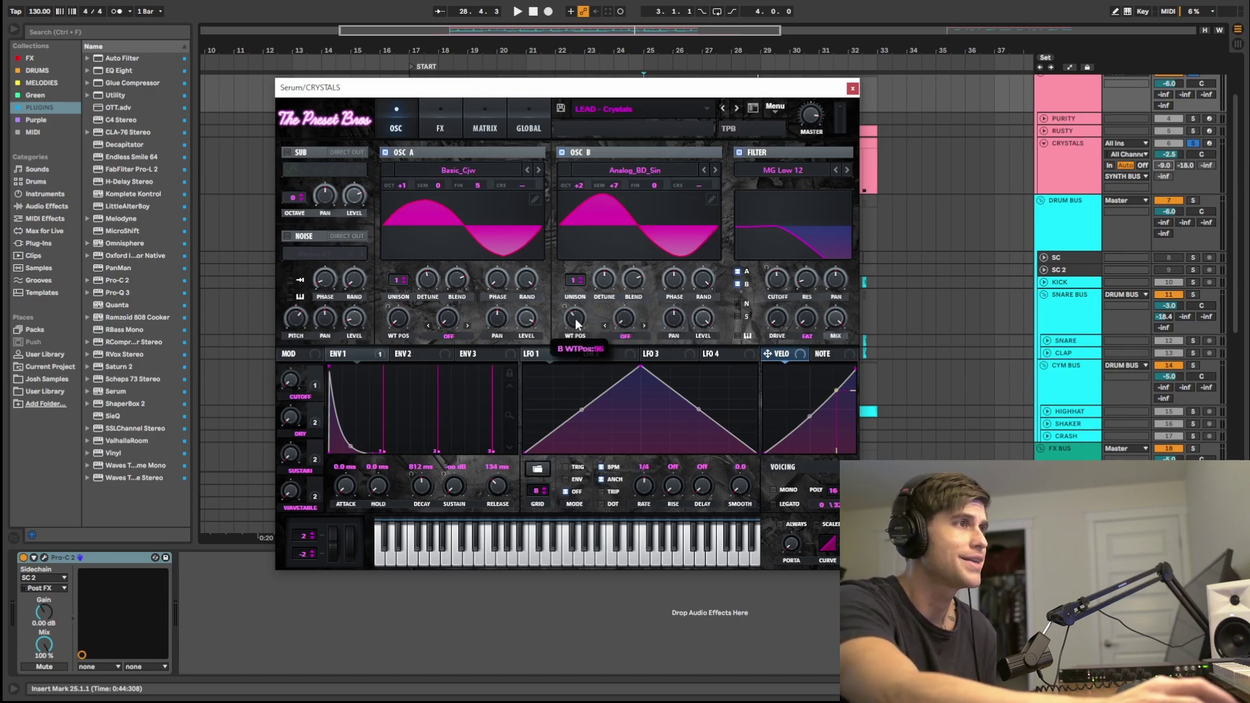
pyautogui.moveTo(704, 322)
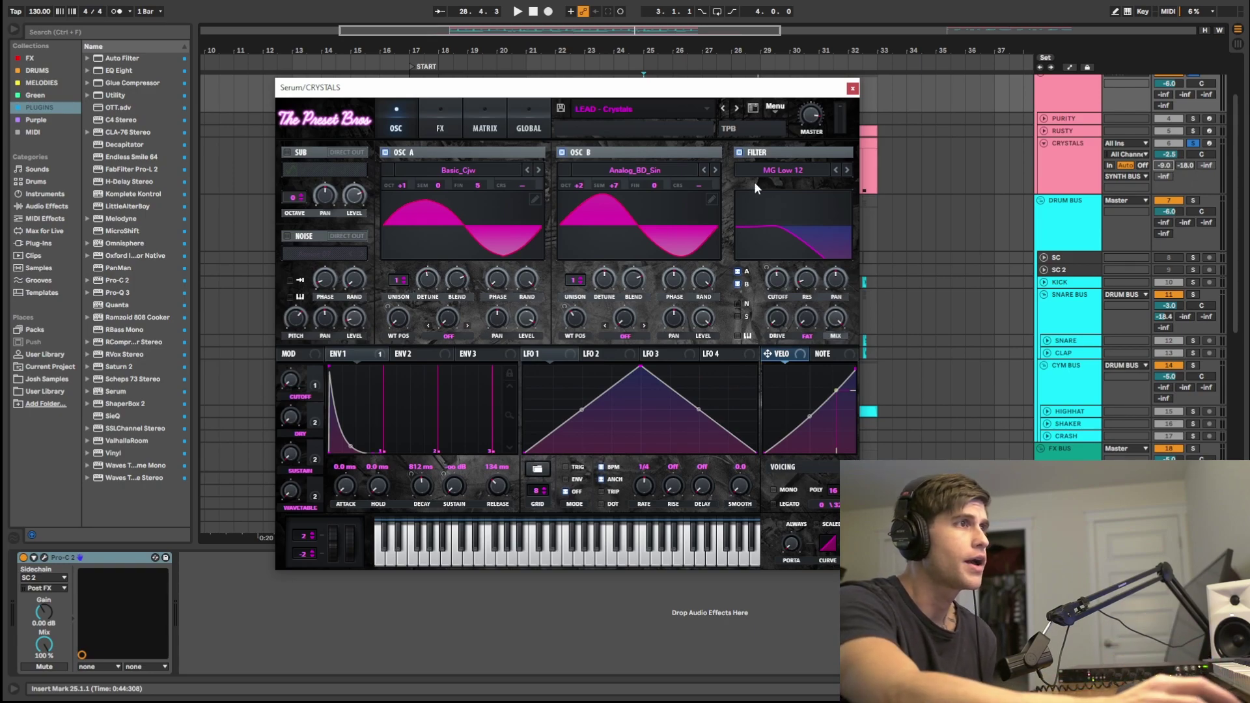
pyautogui.moveTo(783, 282)
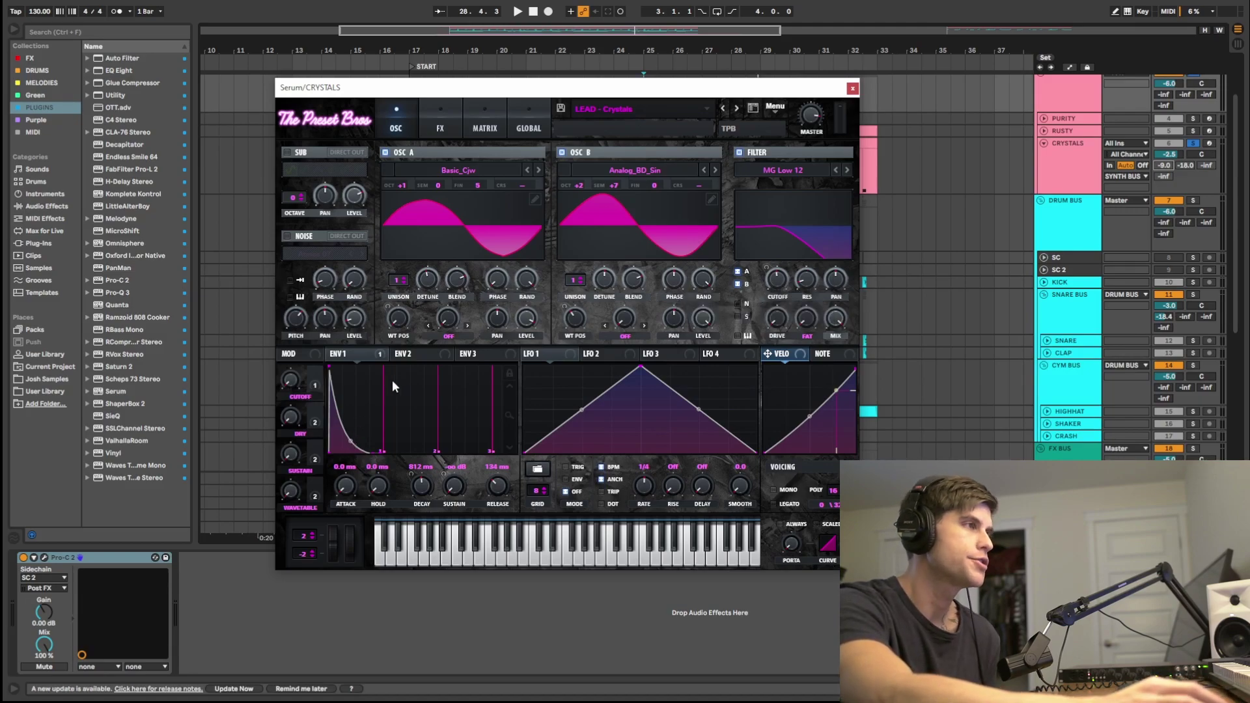
pyautogui.moveTo(363, 358)
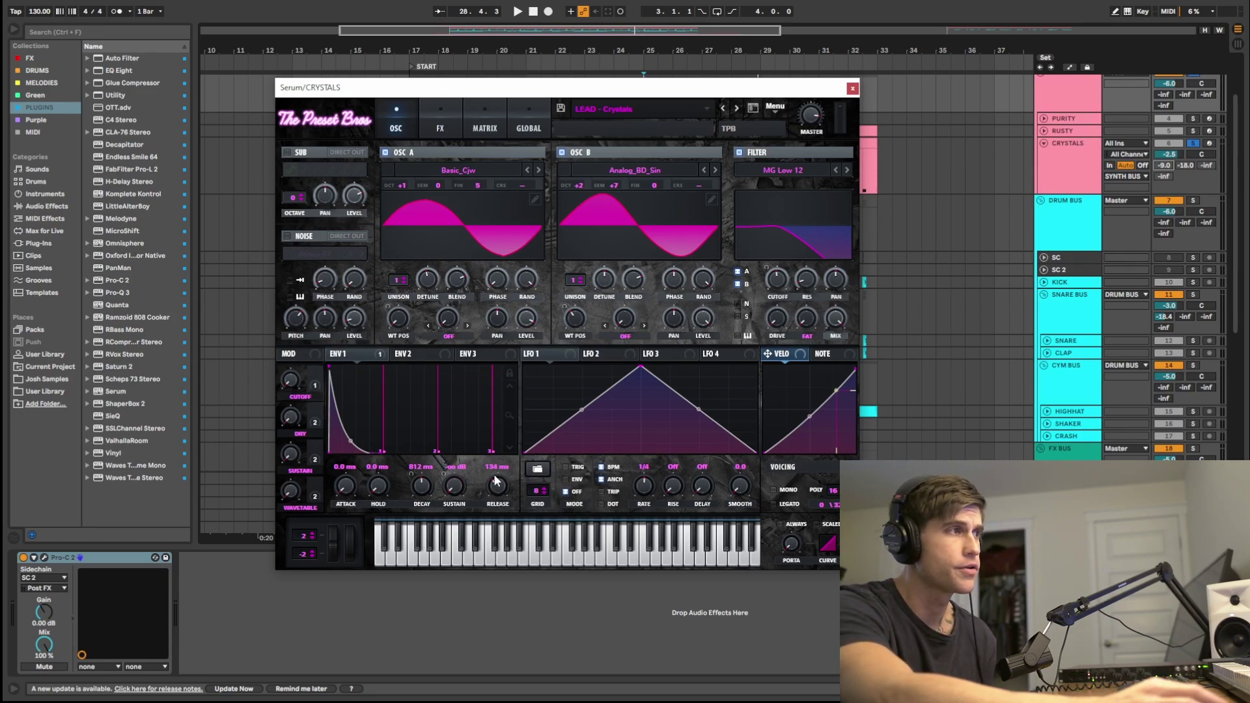
# - Compare envelope 2 with envelope 1 and inspect how envelope 1 modulates the filter cutoff
pyautogui.click(405, 353)
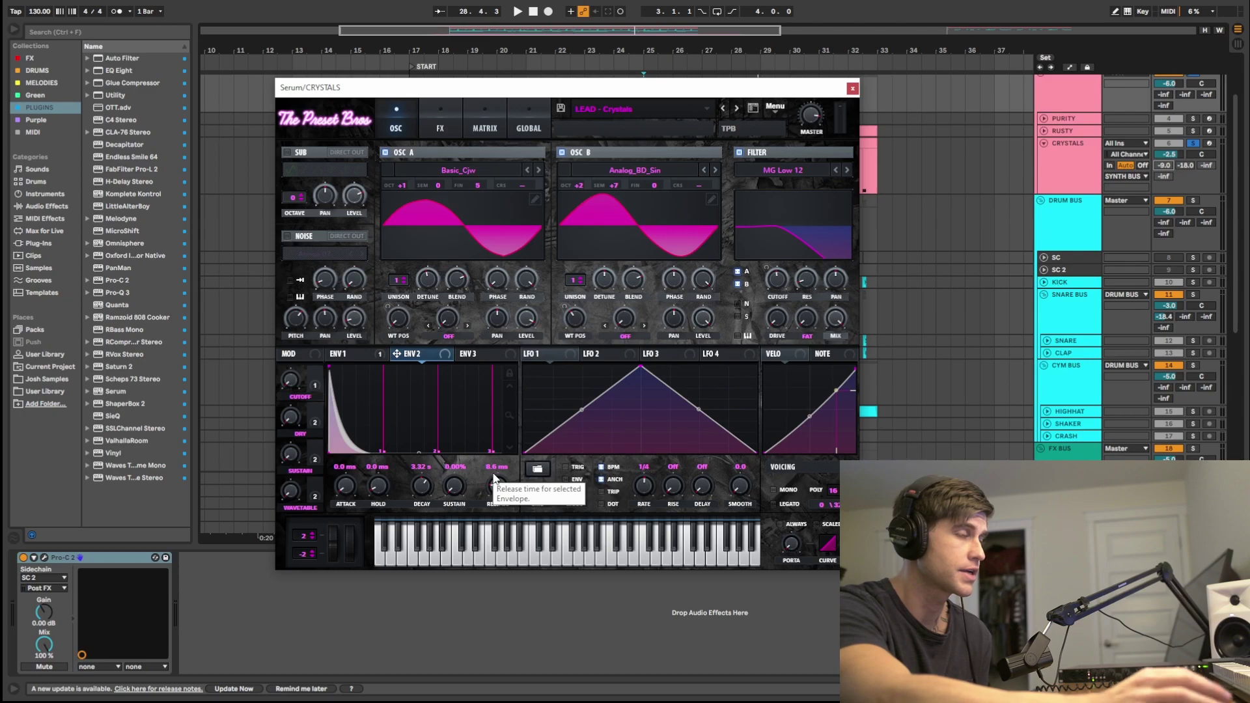
pyautogui.click(345, 354)
pyautogui.moveTo(332, 354); pyautogui.dragTo(777, 280)
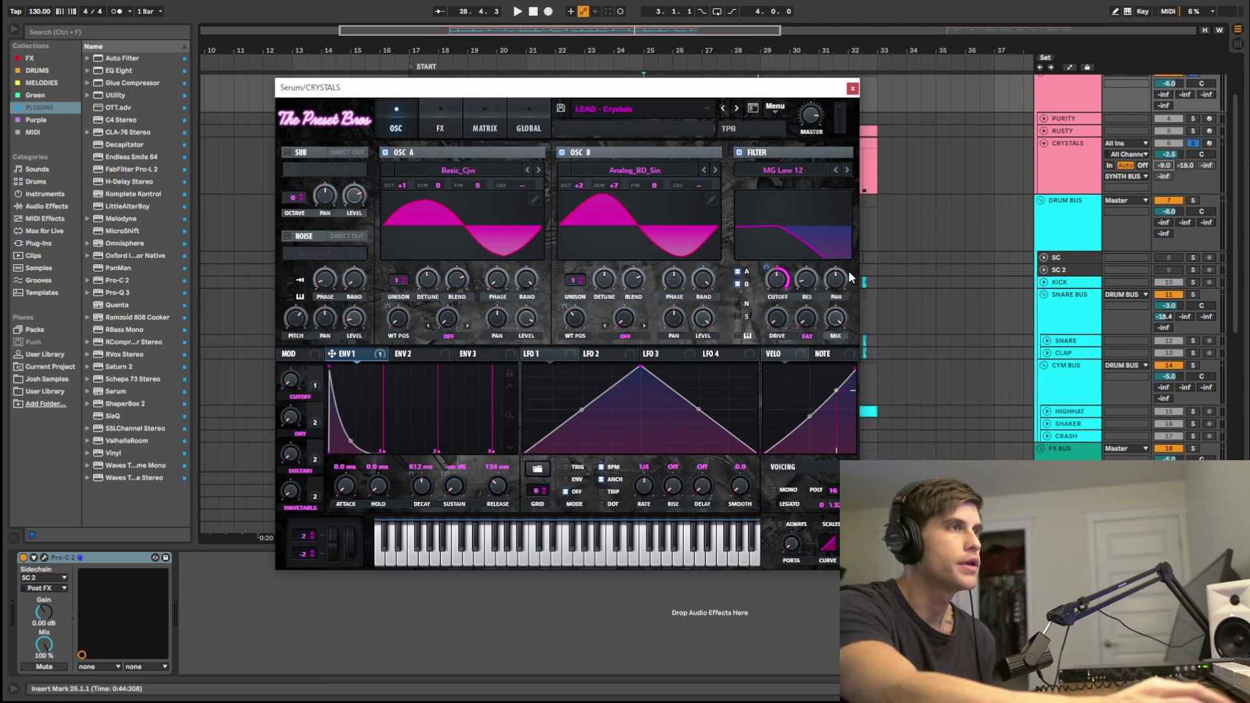
pyautogui.moveTo(764, 270); pyautogui.dragTo(764, 267)
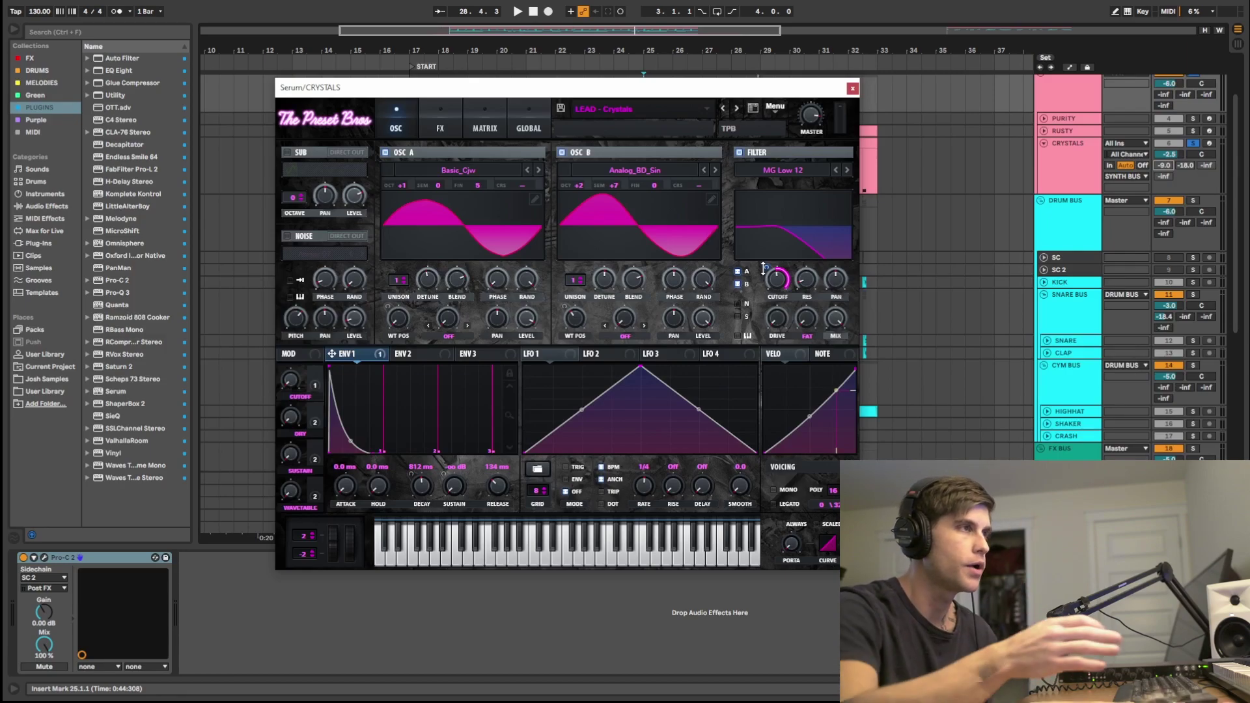
# - Review the Dimension size and mix and the Distortion drive and mix, and set the delay filter to 1325 and 0.8
pyautogui.click(426, 116)
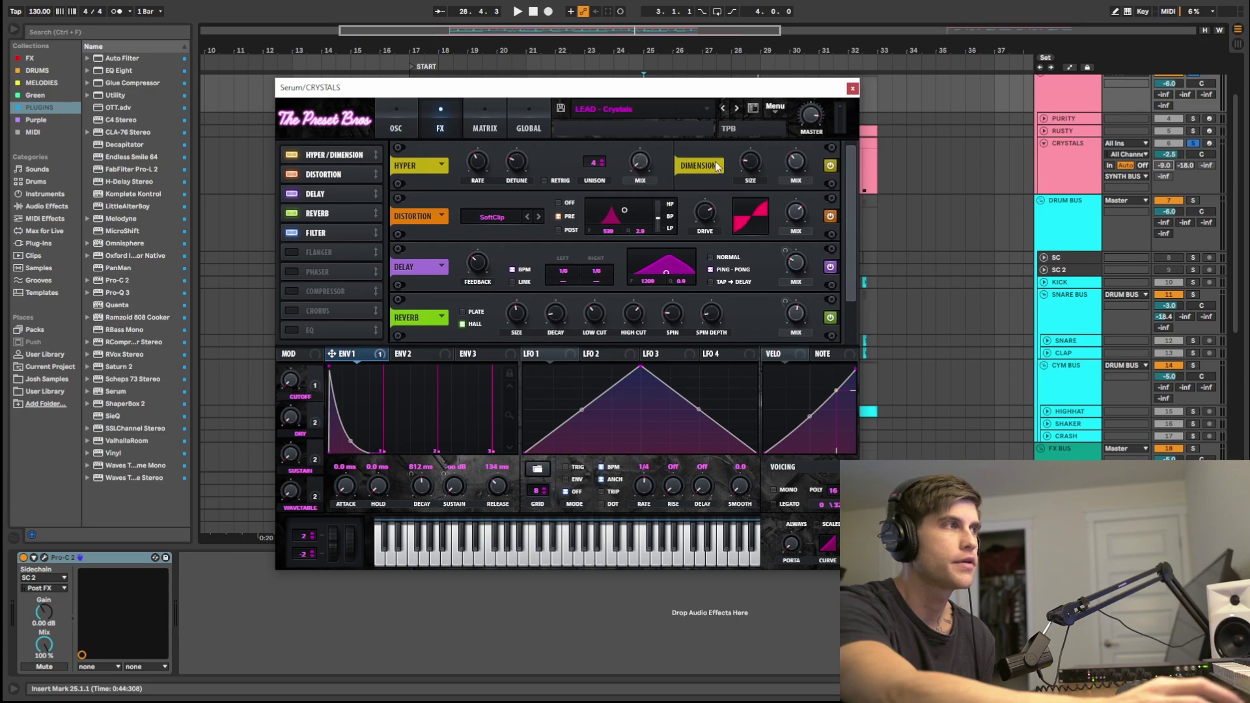
pyautogui.moveTo(753, 162)
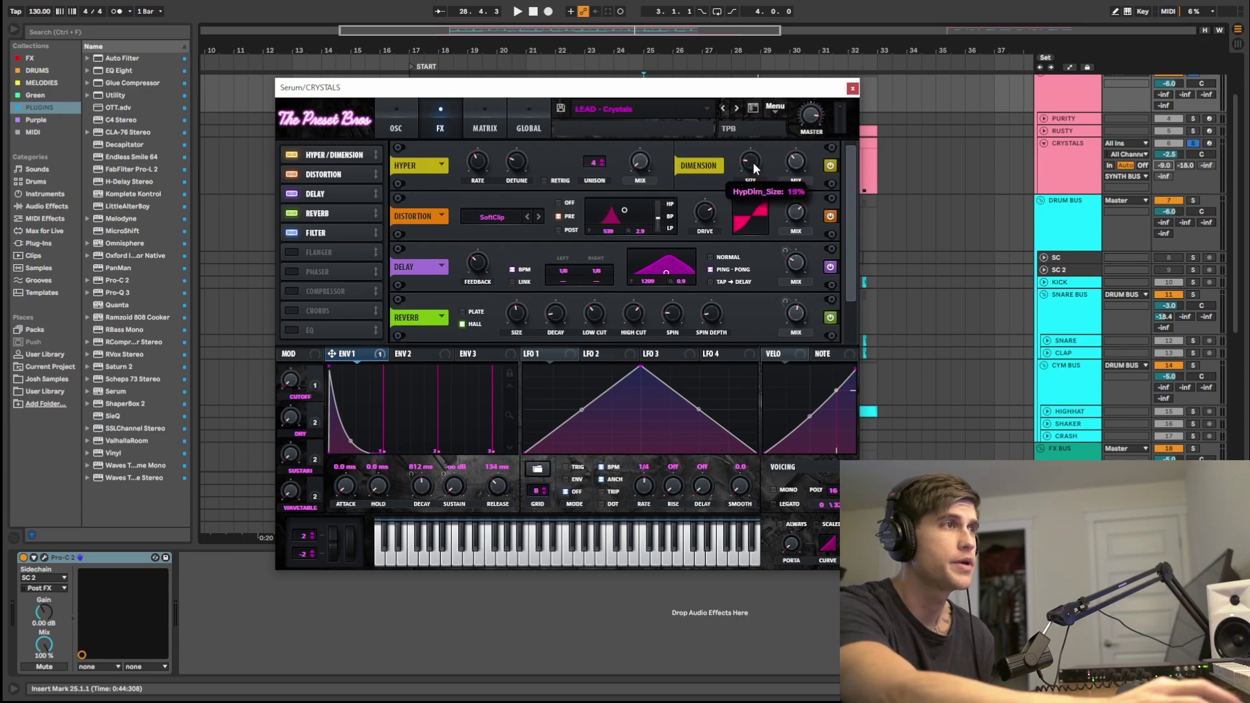
pyautogui.moveTo(797, 163)
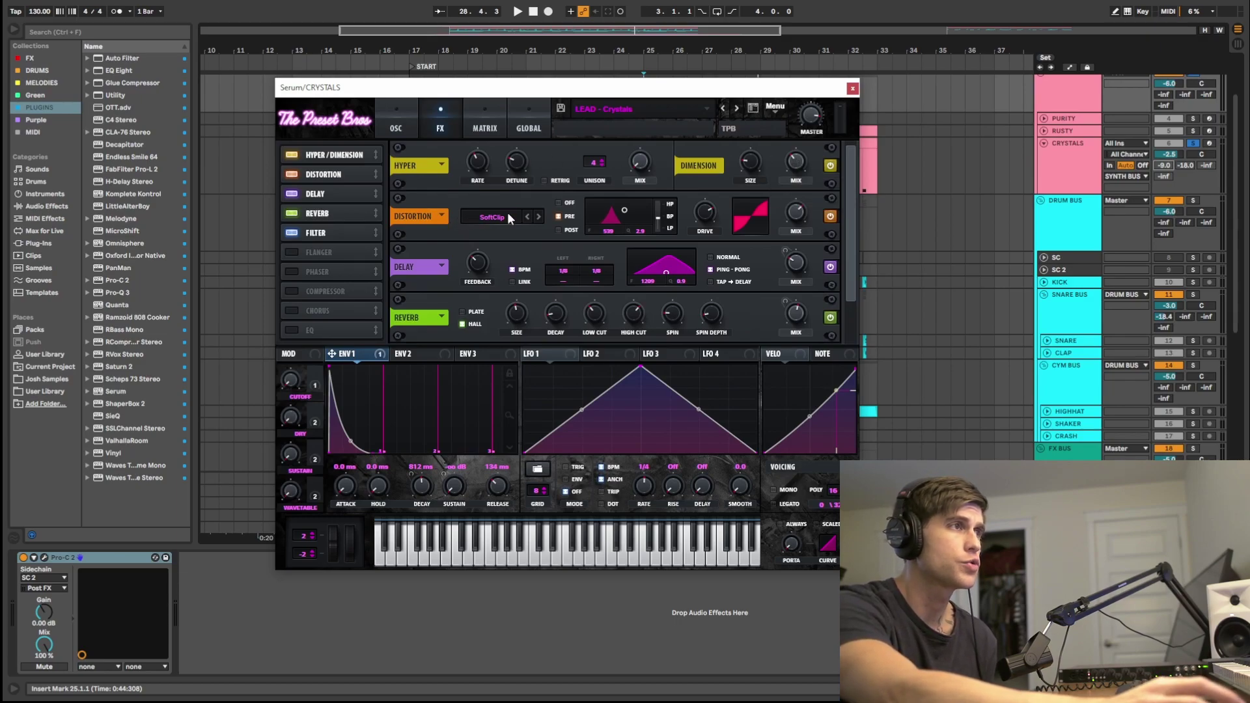
pyautogui.moveTo(702, 216)
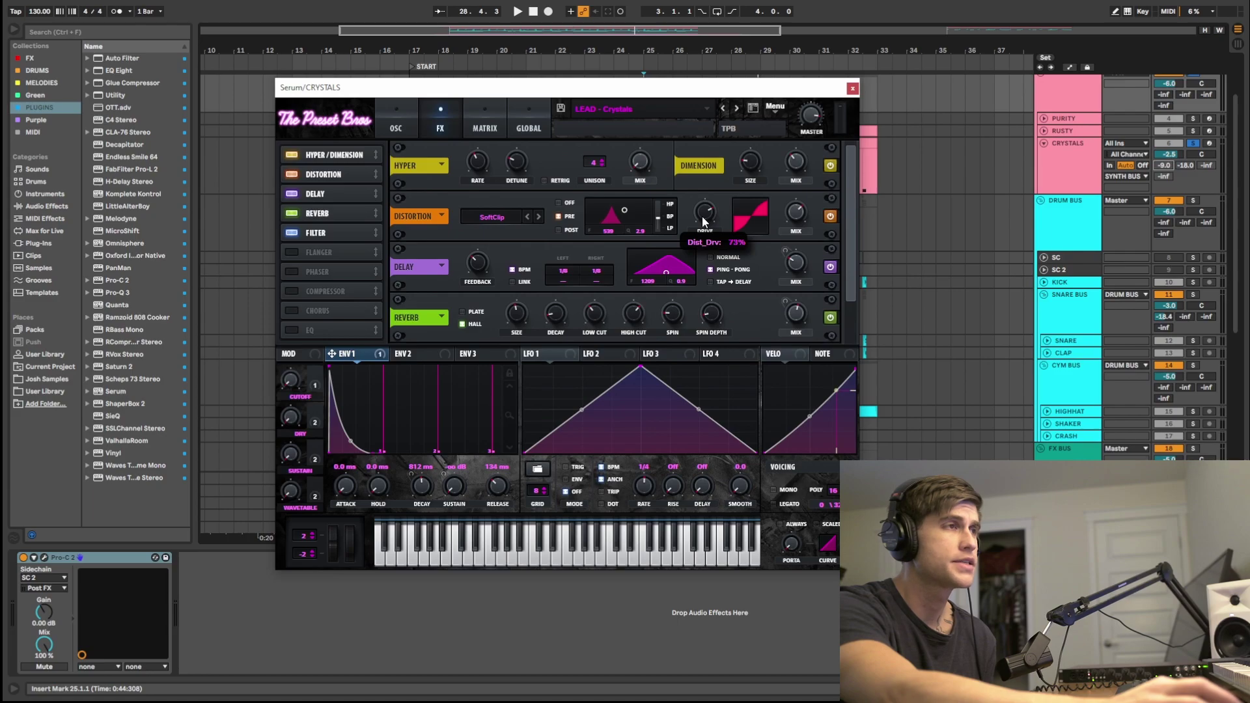
pyautogui.moveTo(799, 213)
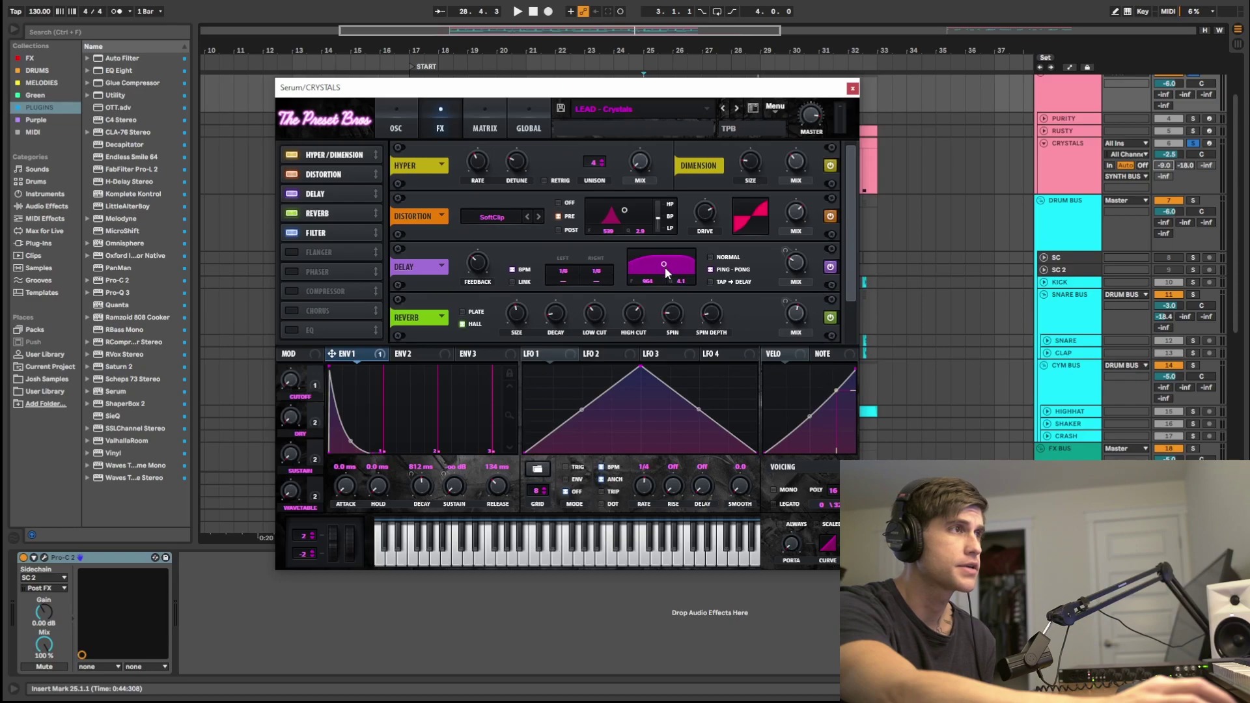
pyautogui.moveTo(660, 282); pyautogui.dragTo(668, 279)
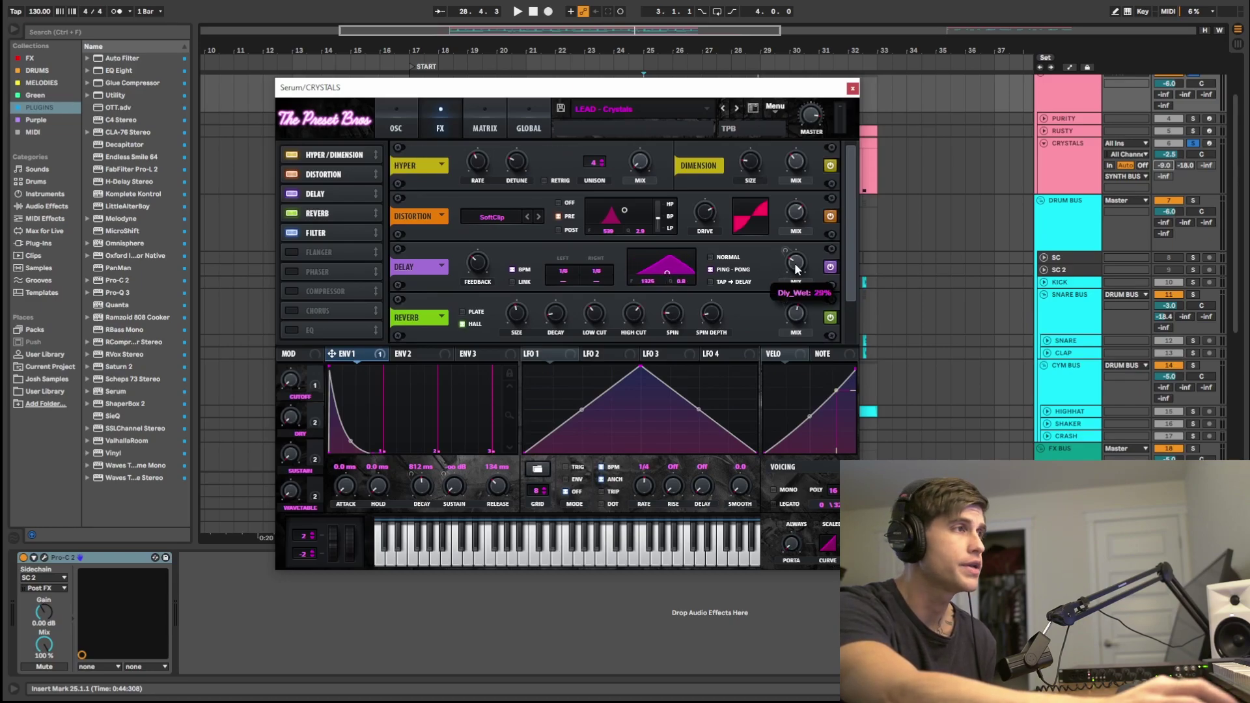
# - Examine the reverb's size, decay, low cut and mix, and the effects filter's cutoff, drive and mix
pyautogui.scroll(-2, 485, 261)
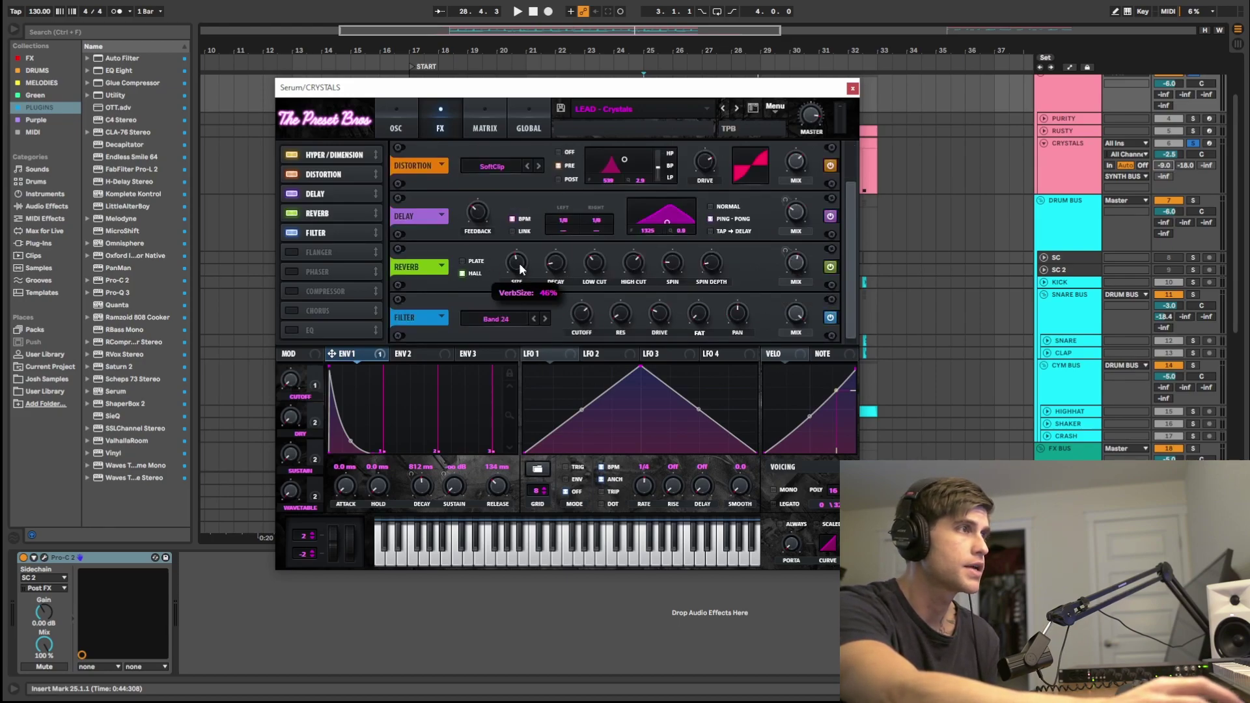
pyautogui.moveTo(558, 267)
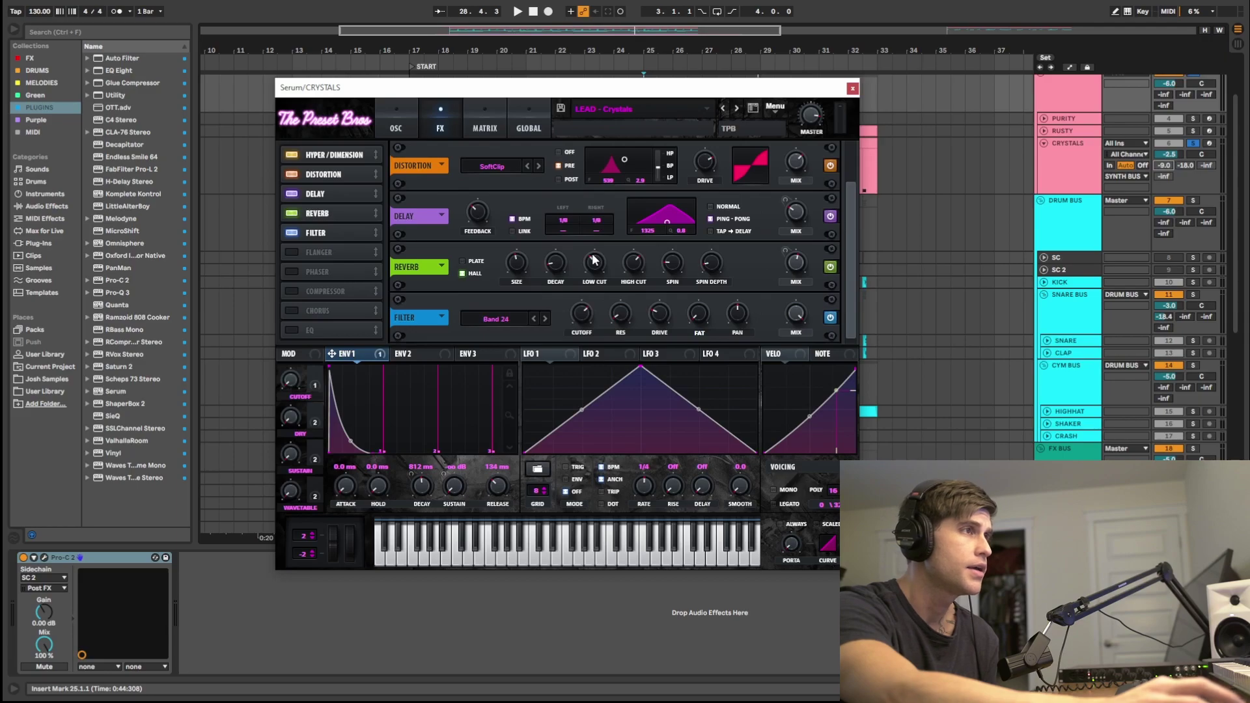
pyautogui.moveTo(596, 265)
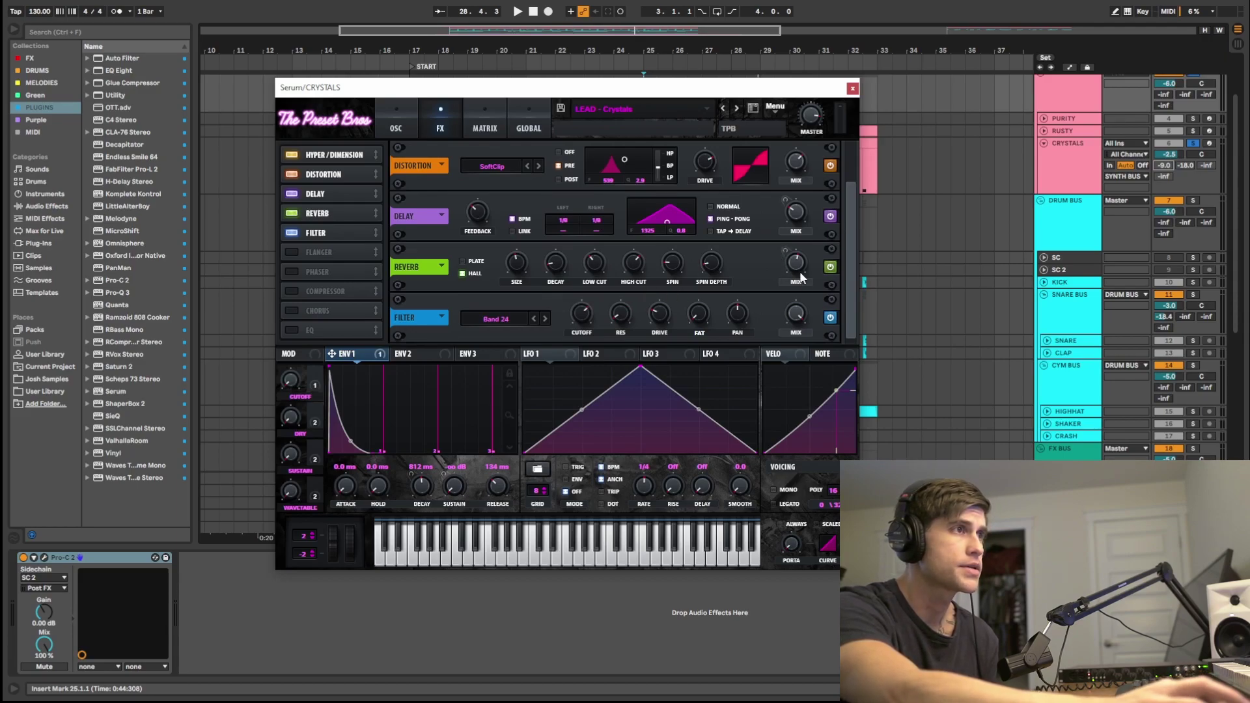
pyautogui.moveTo(792, 263)
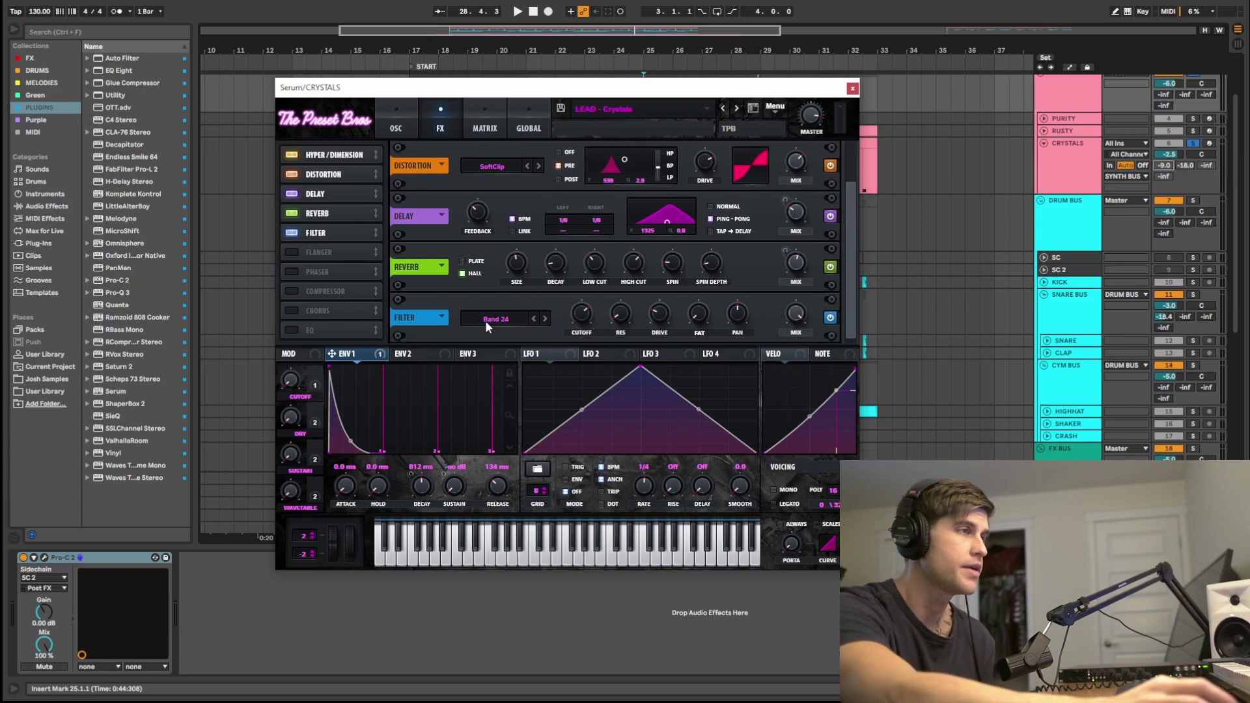
pyautogui.moveTo(577, 318)
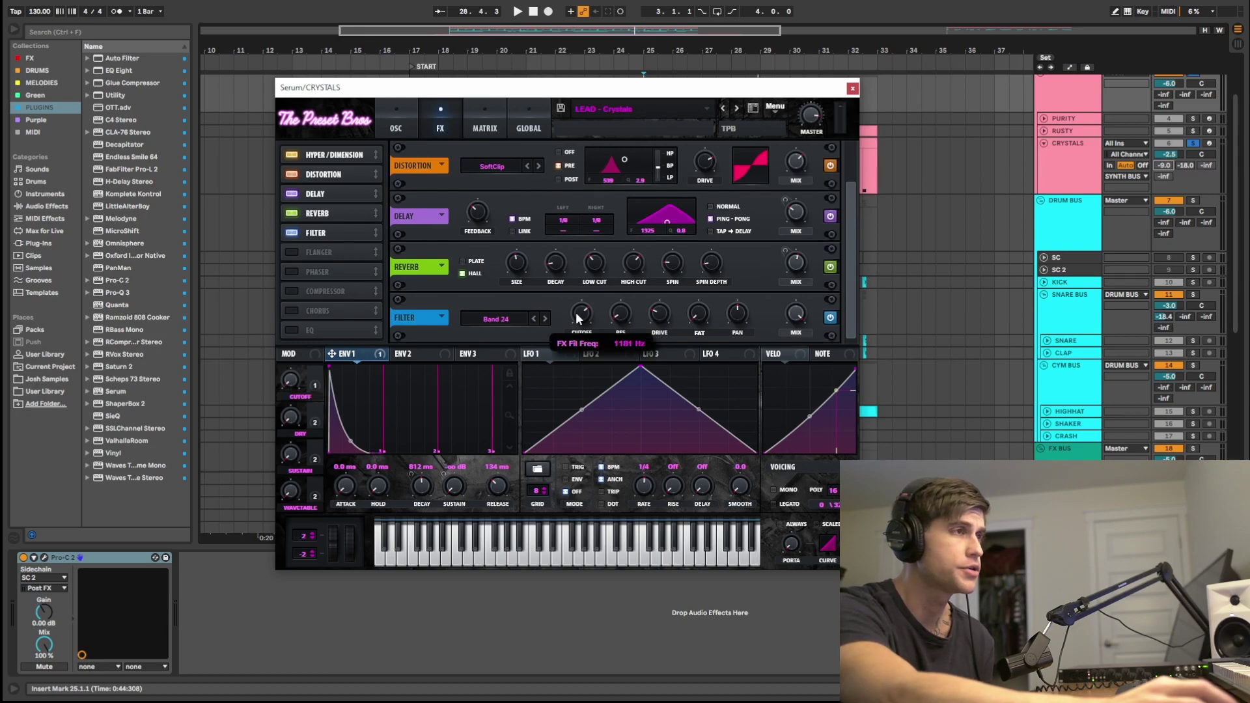
pyautogui.moveTo(658, 319)
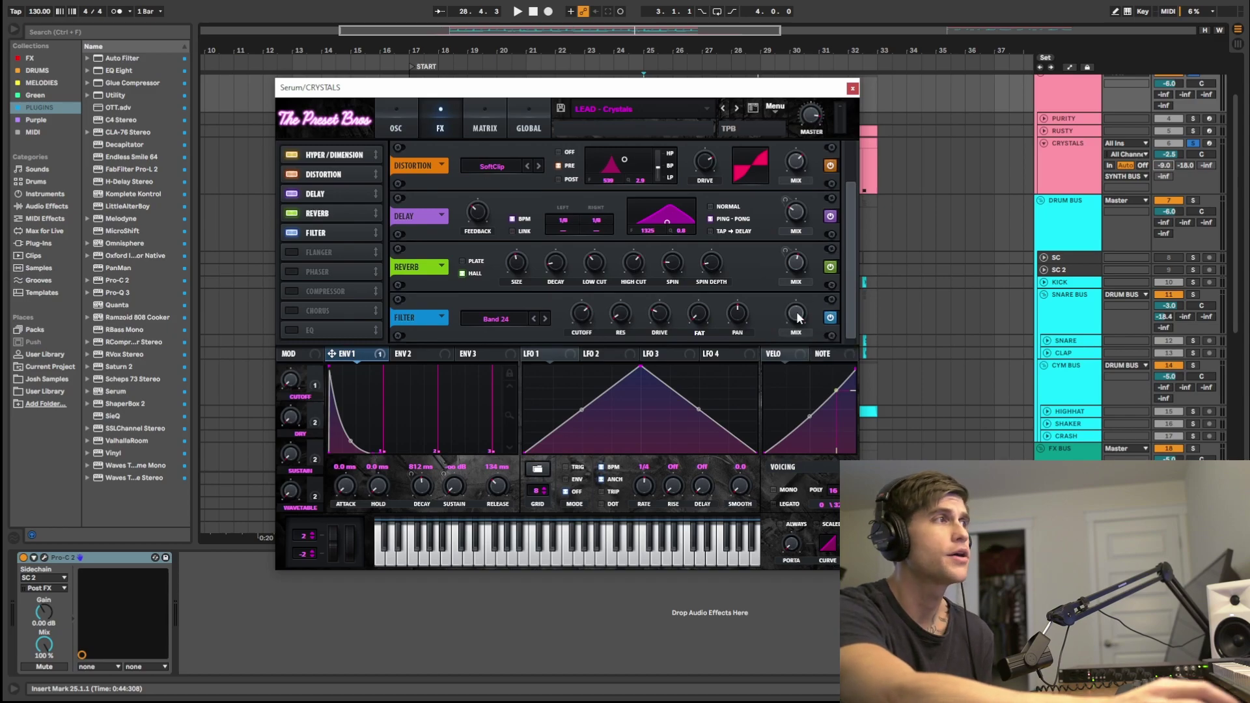
# - Raise oscillator A's octave to +2 and oscillator B's to +3, and audition the higher pitch
pyautogui.click(399, 124)
pyautogui.moveTo(656, 95); pyautogui.dragTo(665, 127)
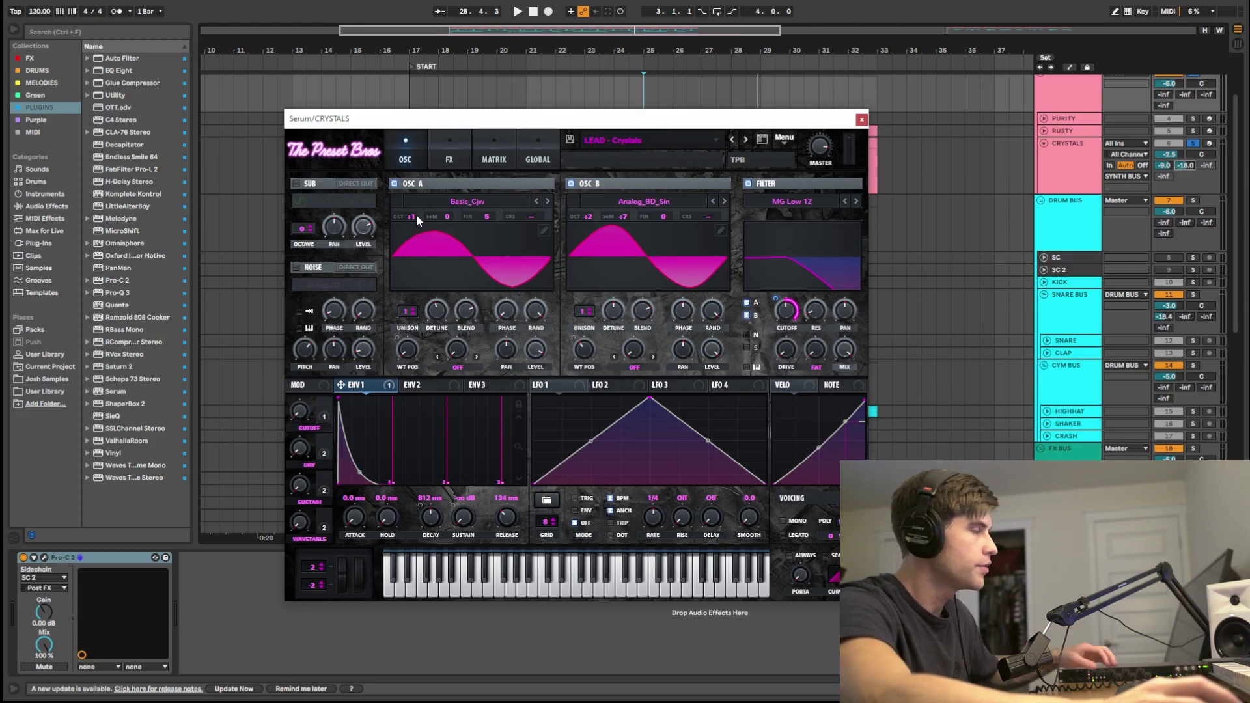
pyautogui.moveTo(412, 217); pyautogui.dragTo(413, 205)
pyautogui.moveTo(592, 213); pyautogui.dragTo(604, 170)
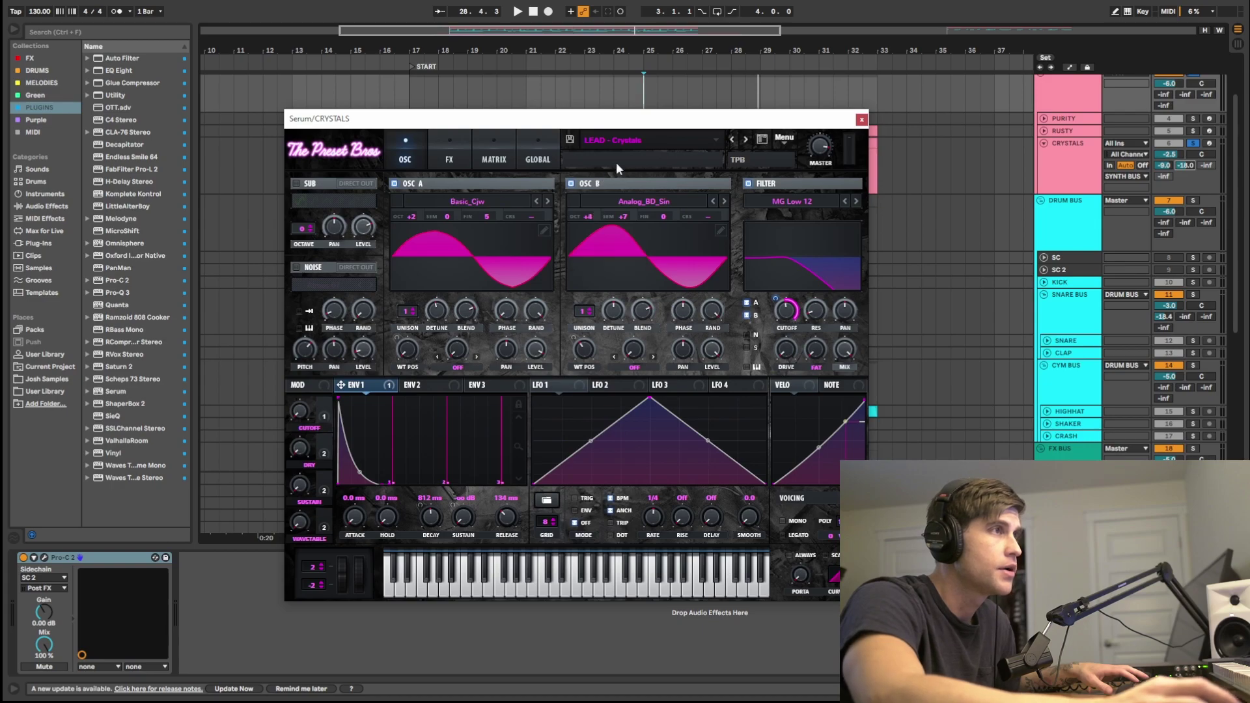
pyautogui.moveTo(588, 216); pyautogui.dragTo(589, 220)
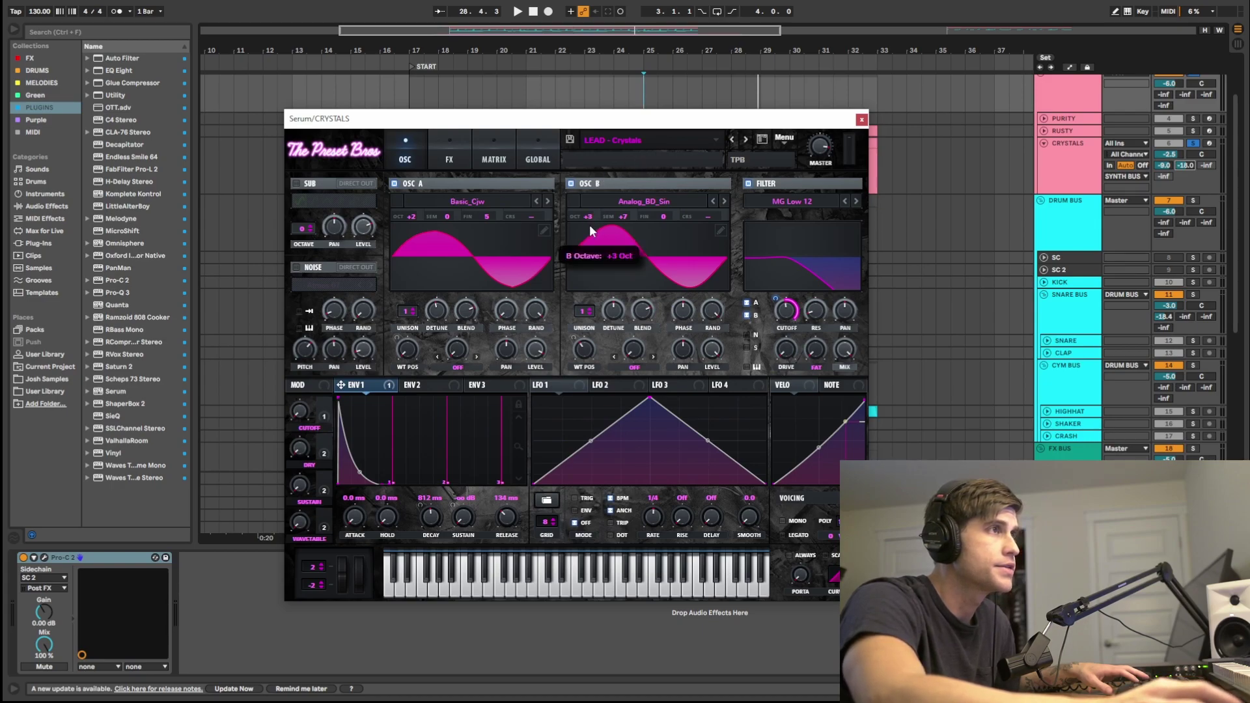
pyautogui.moveTo(653, 127); pyautogui.dragTo(657, 181)
pyautogui.press('space')
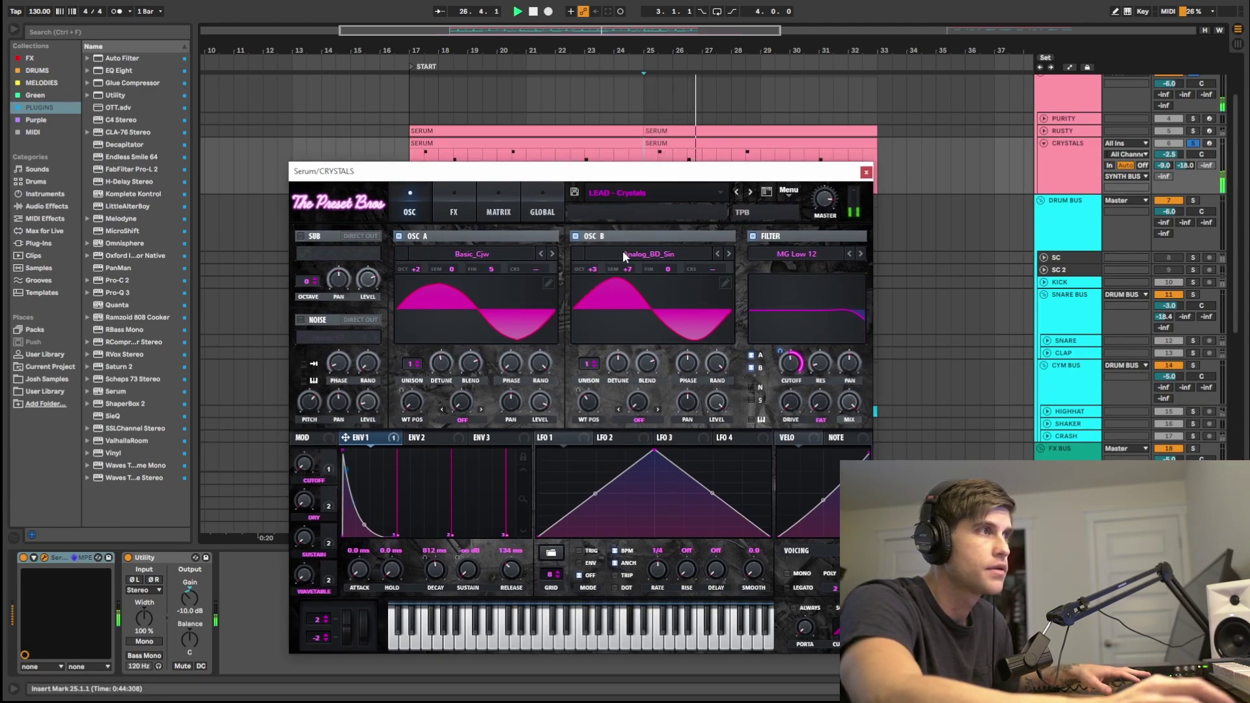
pyautogui.press('space')
# - Lower oscillator A's octave to 0 and oscillator B's to +1, audition the lower pitch, and close the synth window
pyautogui.moveTo(596, 268); pyautogui.dragTo(589, 307)
pyautogui.moveTo(415, 270); pyautogui.dragTo(416, 295)
pyautogui.press('space')
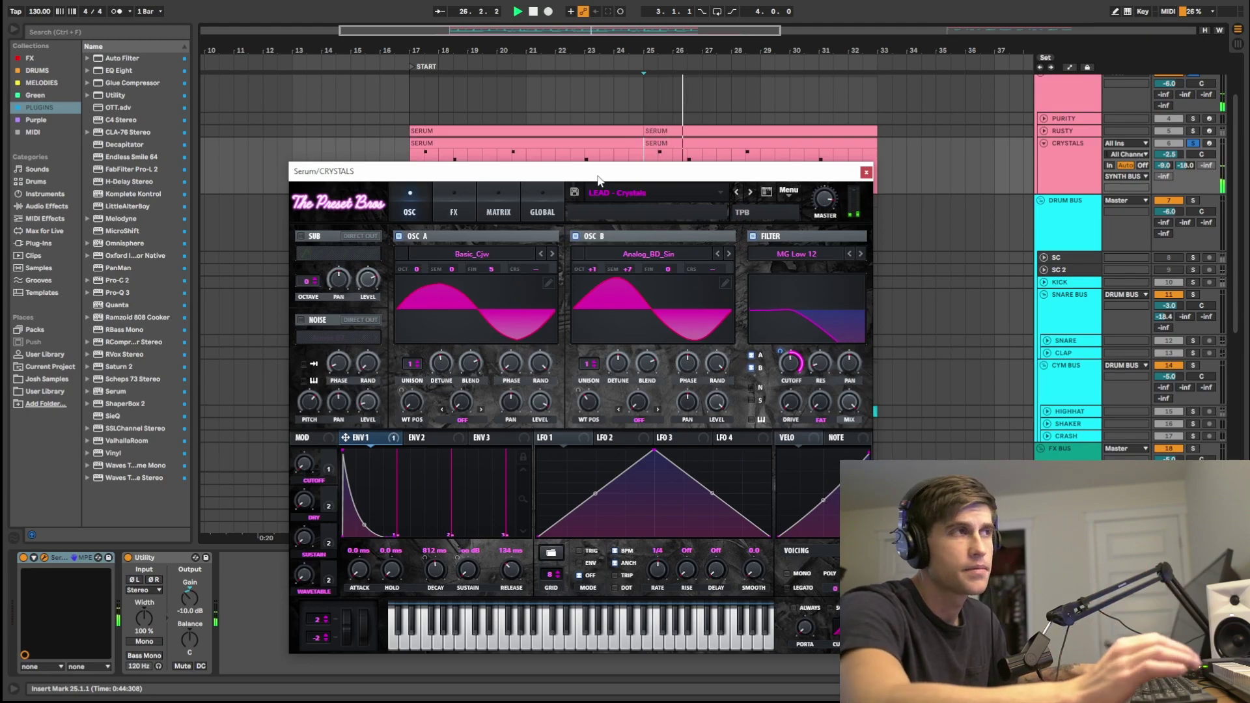
pyautogui.click(866, 173)
pyautogui.press('space')
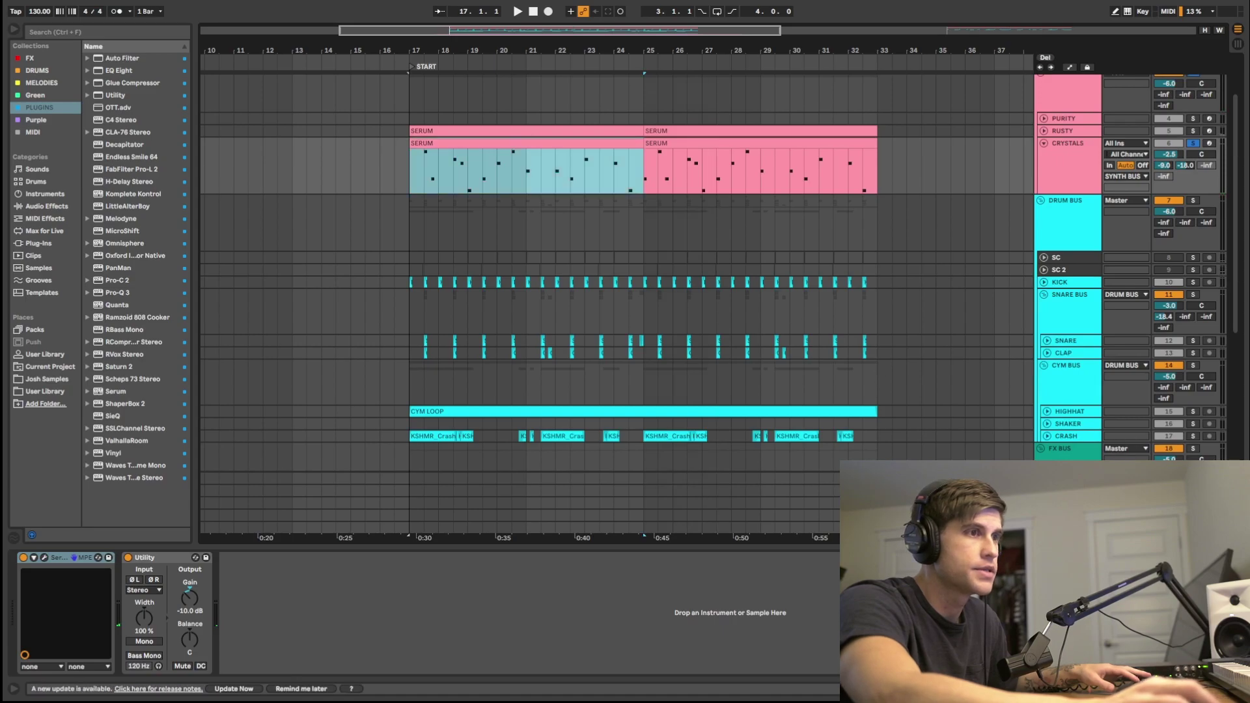
# - Select all notes in the second SERUM clip on the CRYSTALS track and halve their timing twice
pyautogui.hotkey('shift', 'Tab')
pyautogui.click(296, 523)
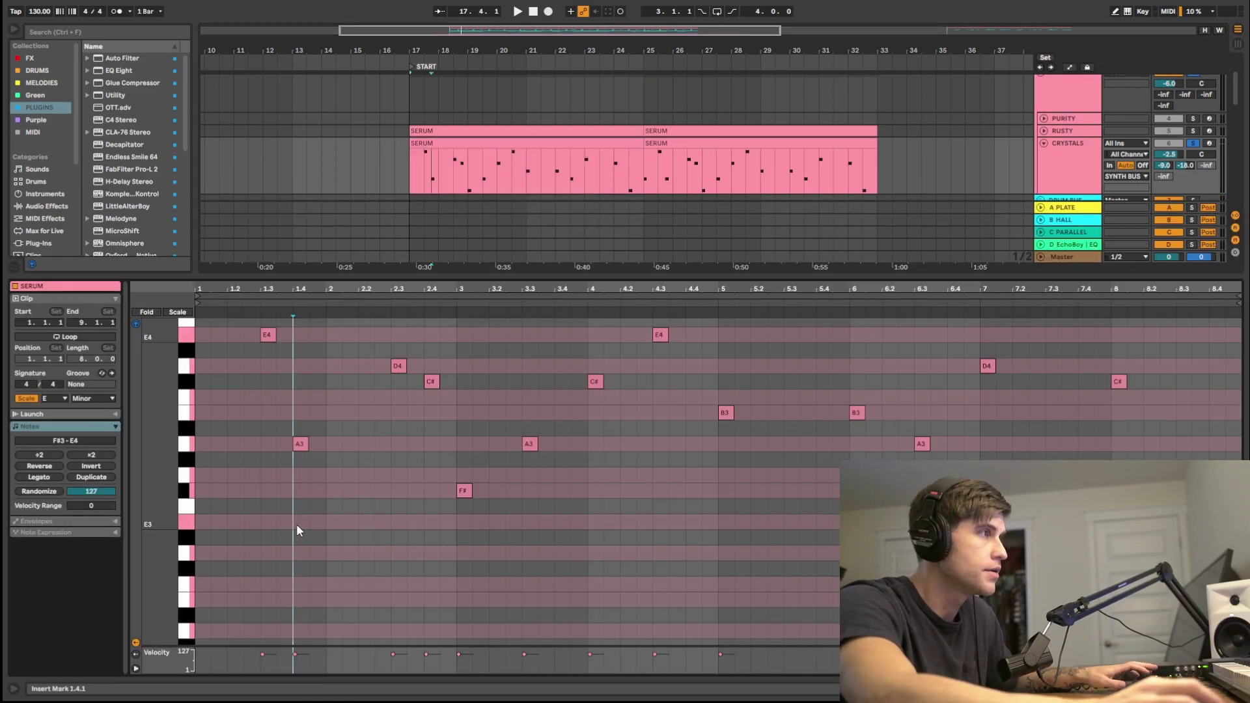
pyautogui.hotkey('ctrl', 'a')
pyautogui.click(731, 167)
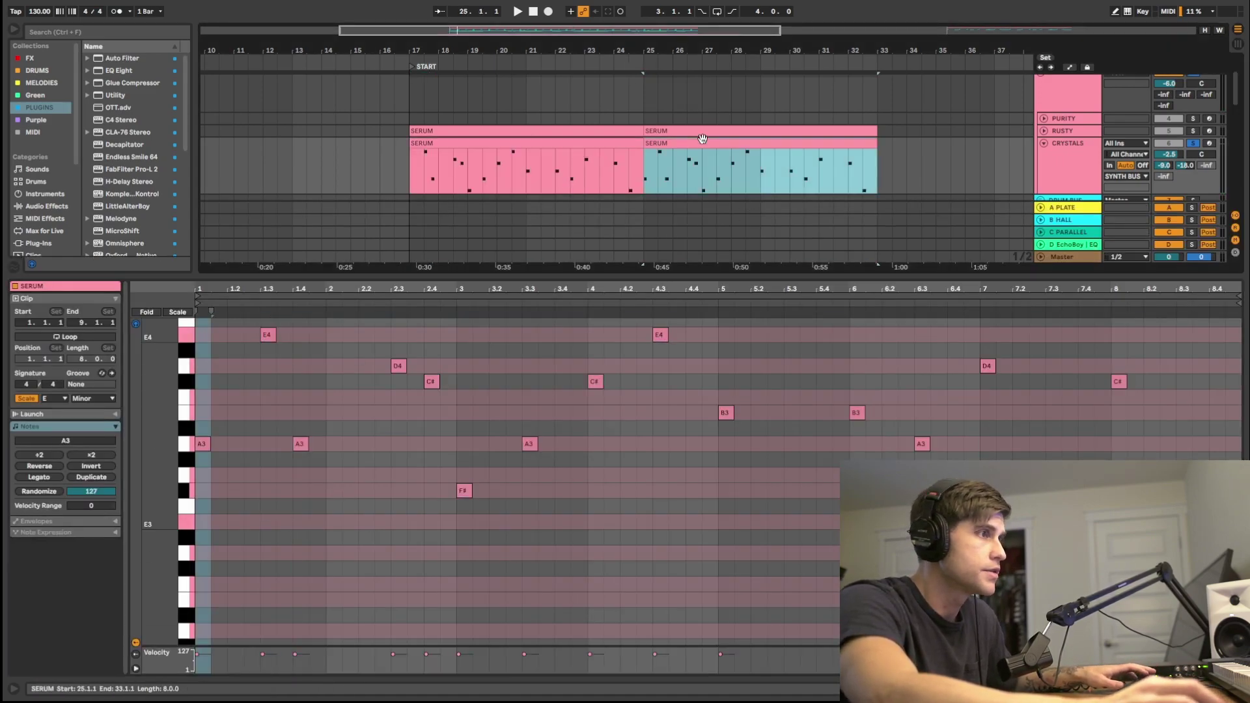
pyautogui.click(485, 449)
pyautogui.hotkey('ctrl', 'a')
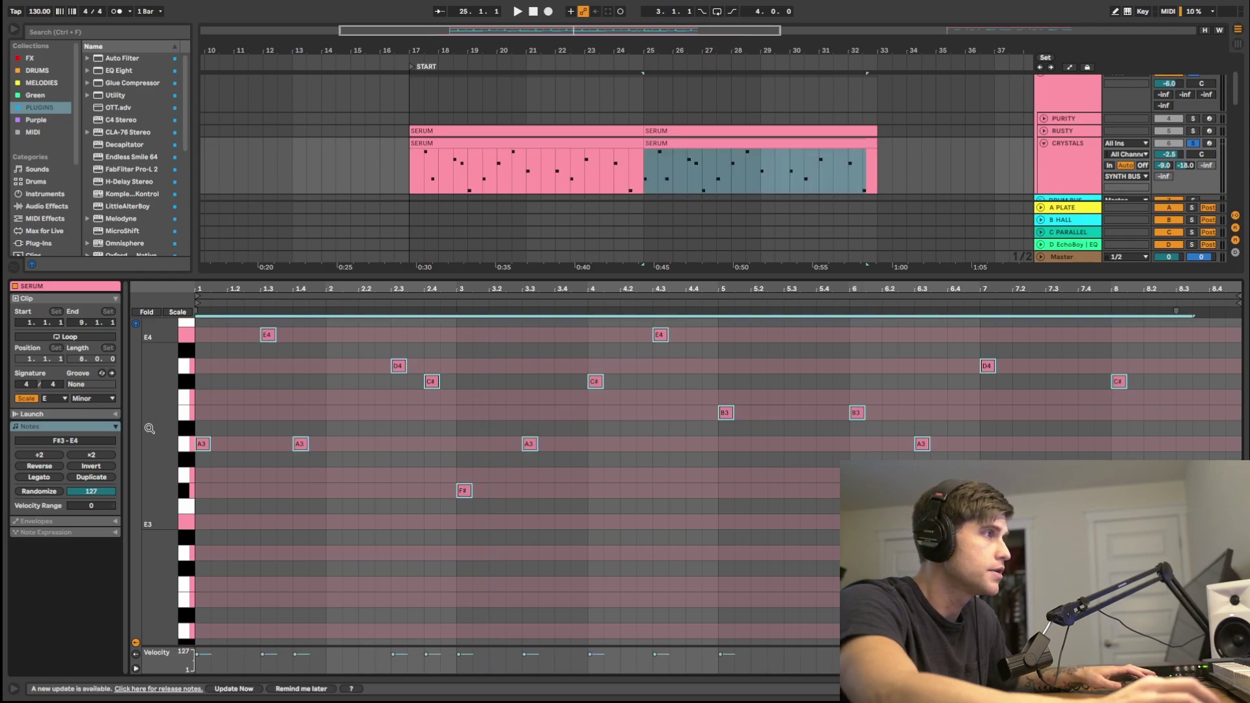
pyautogui.click(40, 456)
pyautogui.click(43, 456)
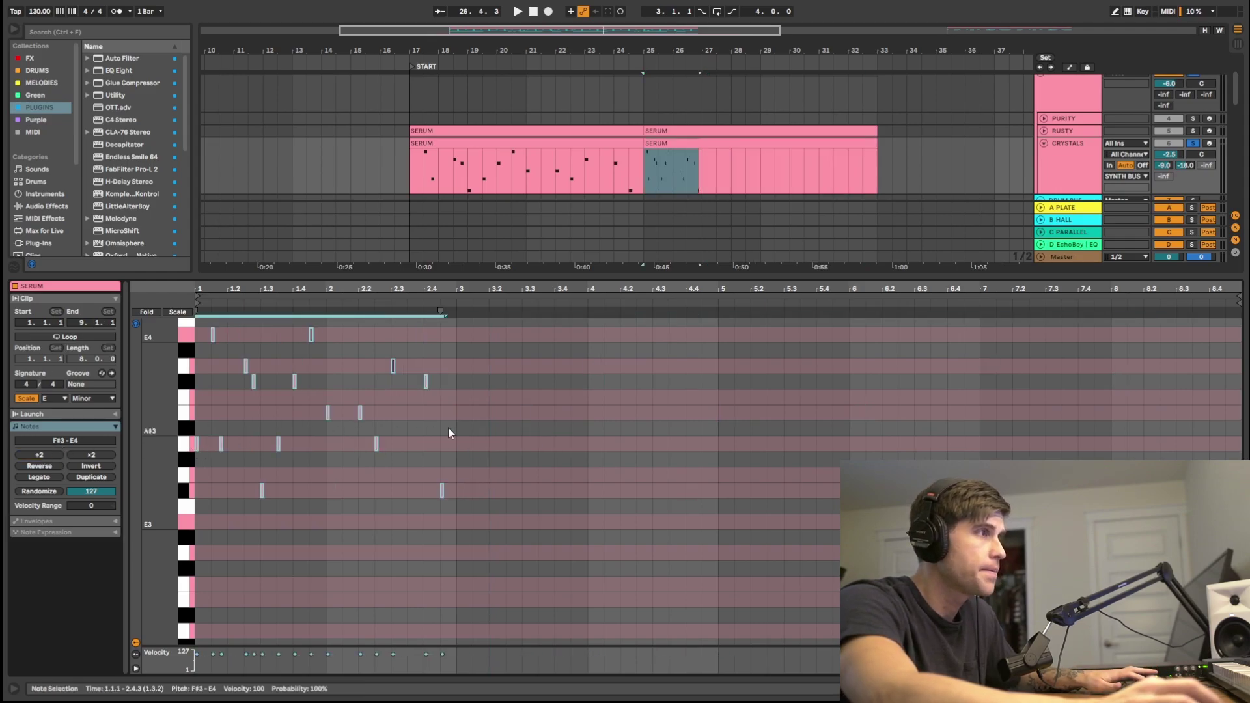
# - Duplicate the compressed two-bar phrase three times to fill the rest of the eight-bar clip
pyautogui.hotkey('ctrl', 'd')
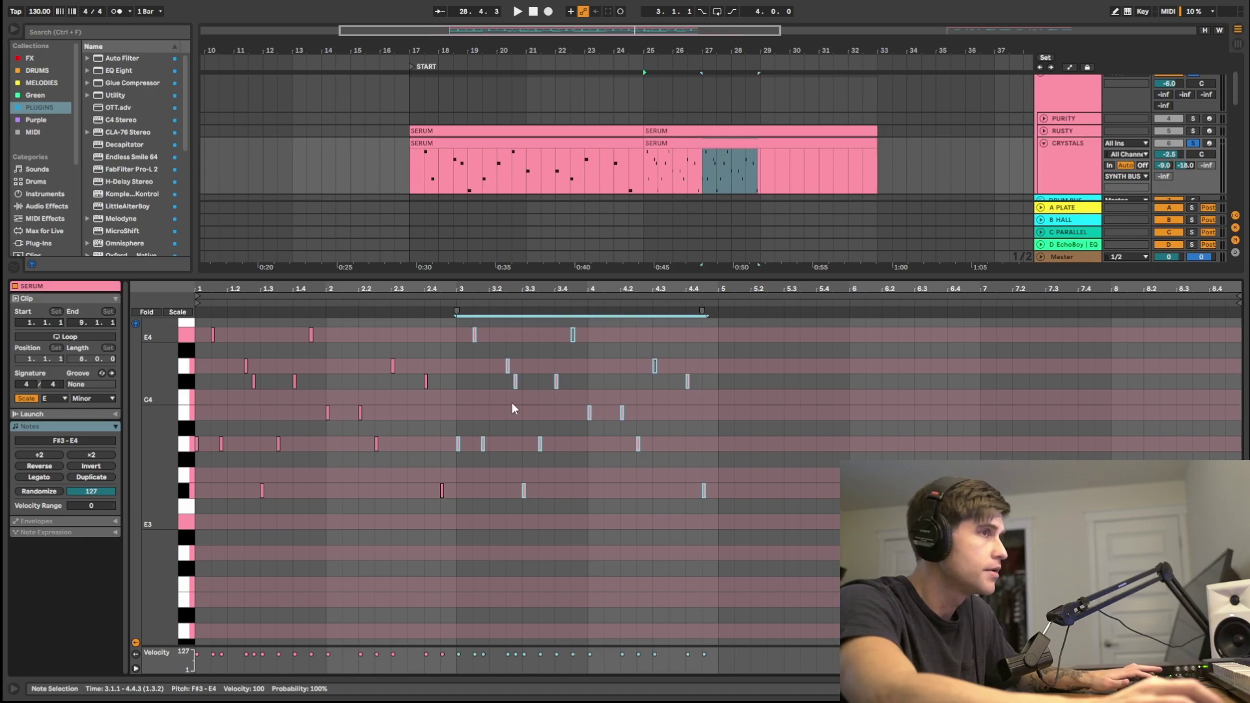
pyautogui.hotkey('ctrl', 'd')
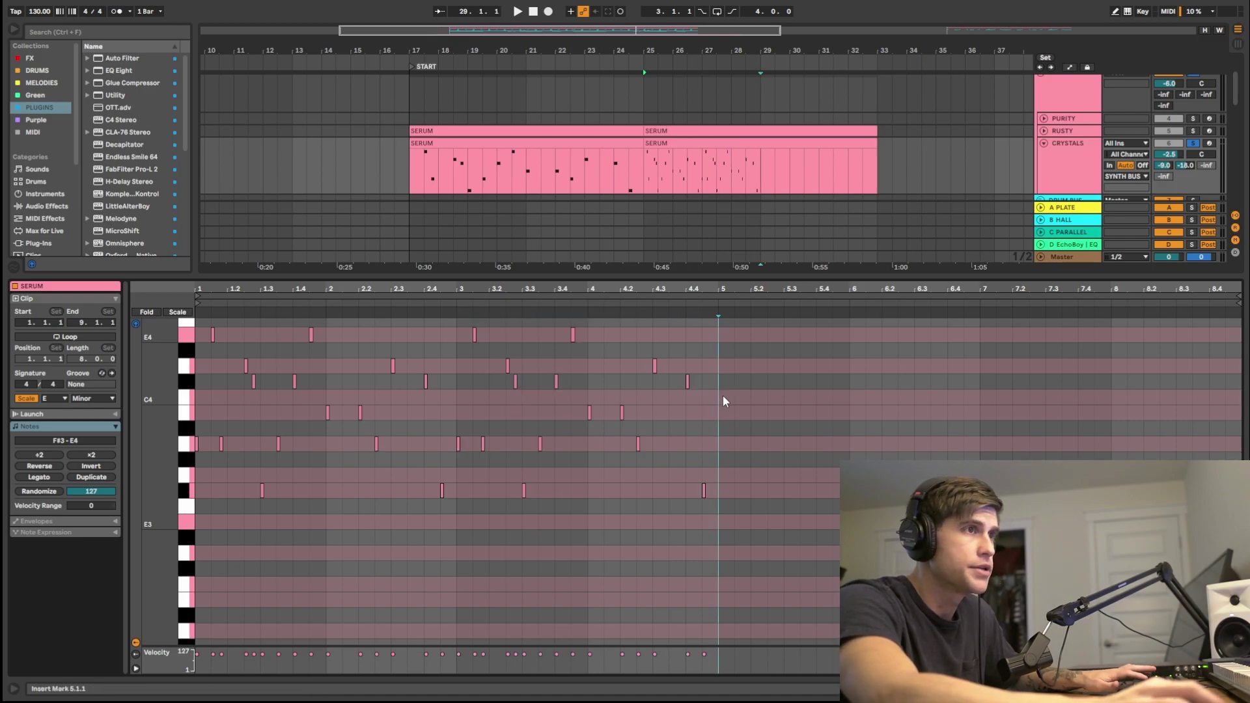
pyautogui.hotkey('ctrl', 'd')
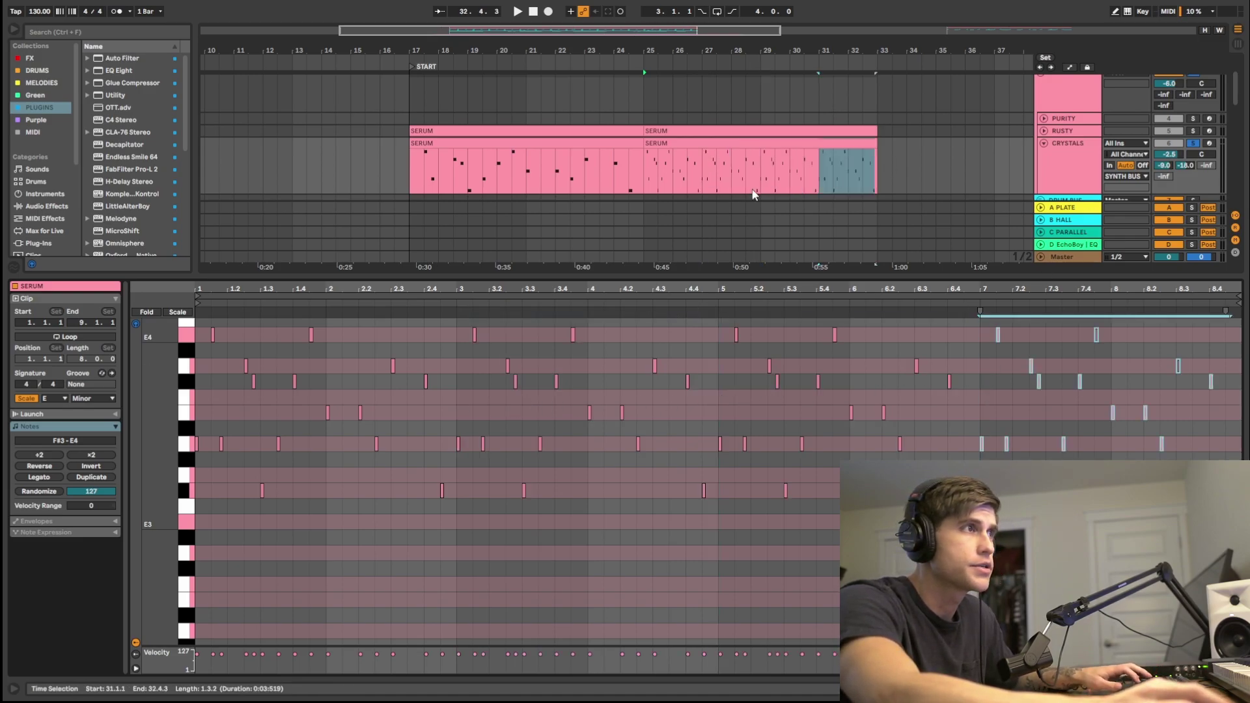
# - Audition the faster pattern from bar 25 while setting oscillator A's octave to +1 and oscillator B's to +2
pyautogui.click(648, 168)
pyautogui.press('space')
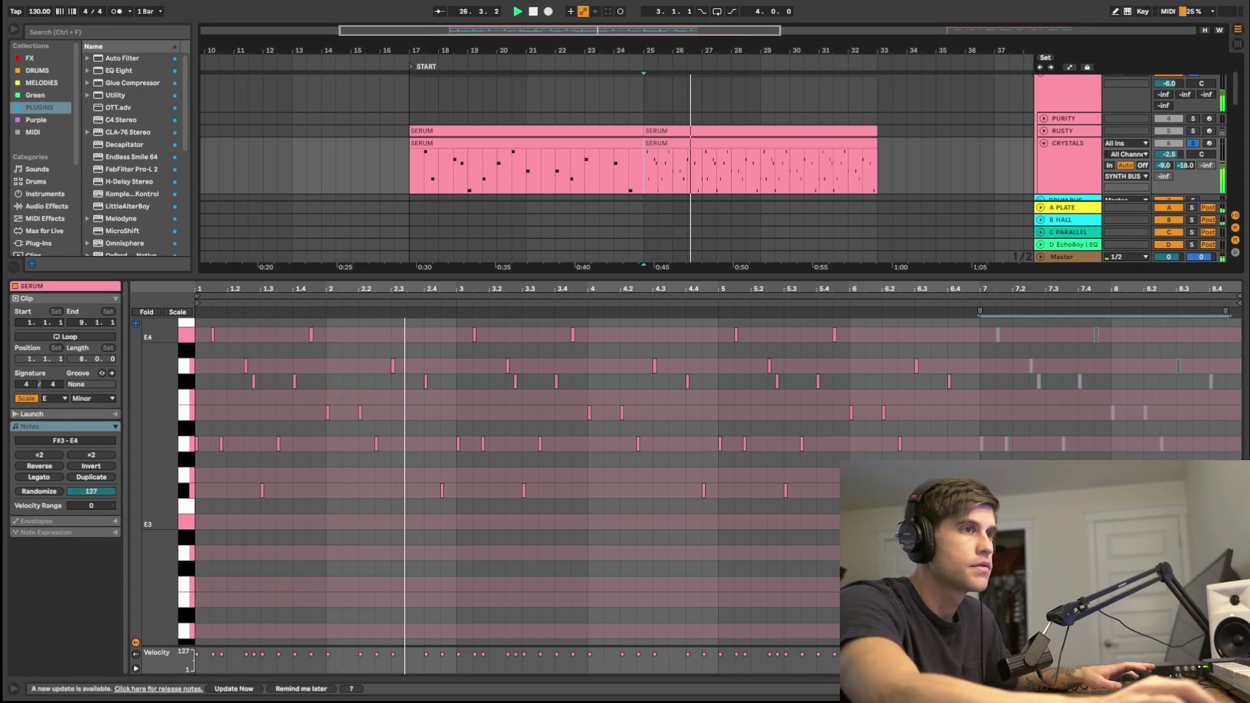
pyautogui.hotkey('shift', 'Tab')
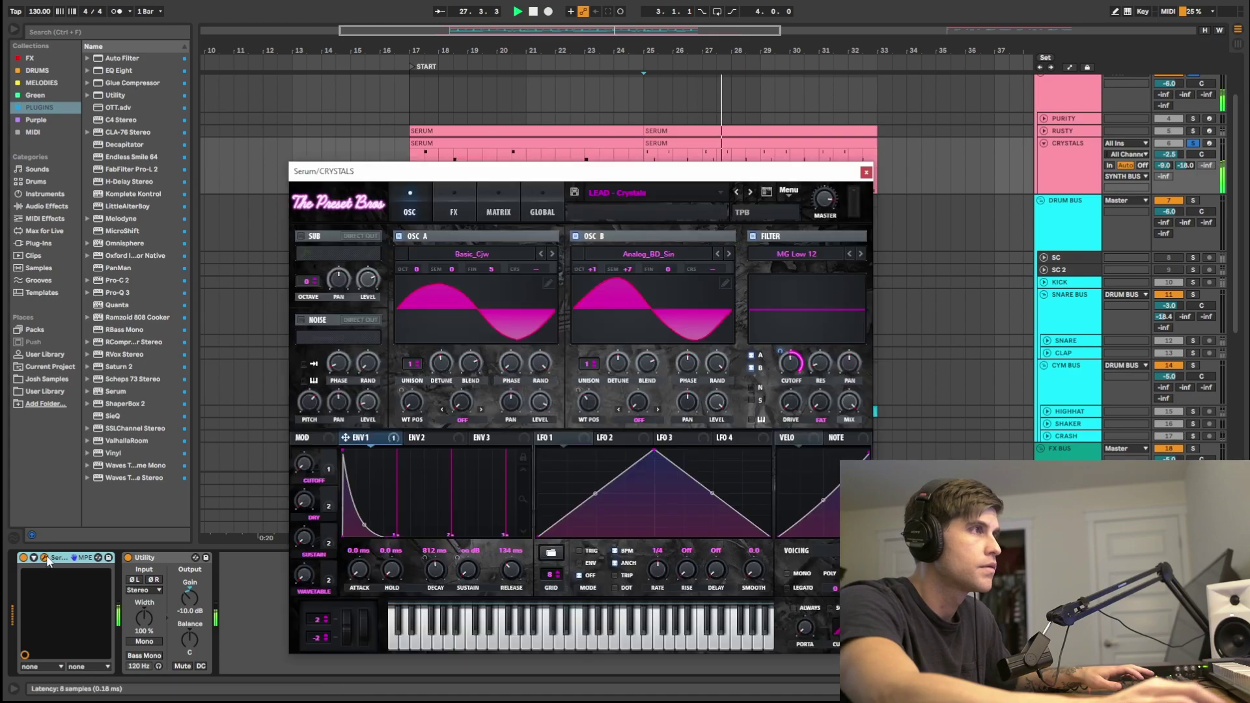
pyautogui.hotkey('ctrl', 'alt', 'p')
pyautogui.moveTo(420, 272); pyautogui.dragTo(427, 262)
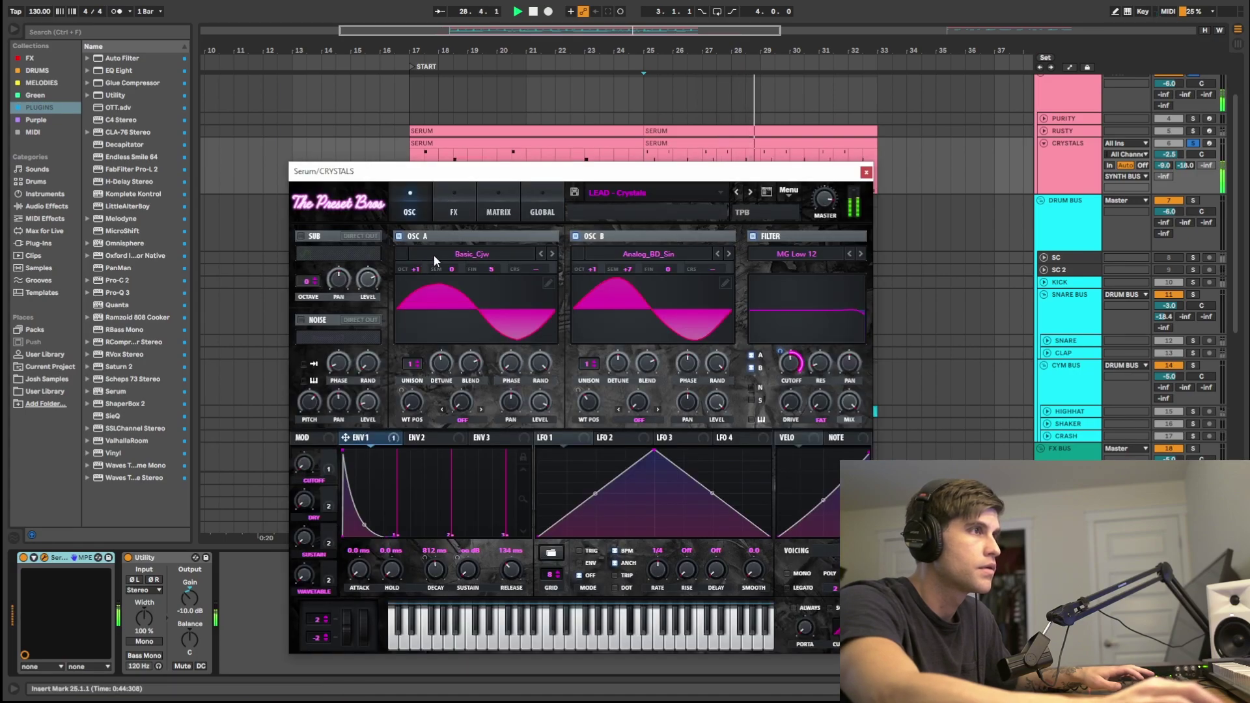
pyautogui.moveTo(591, 270); pyautogui.dragTo(593, 257)
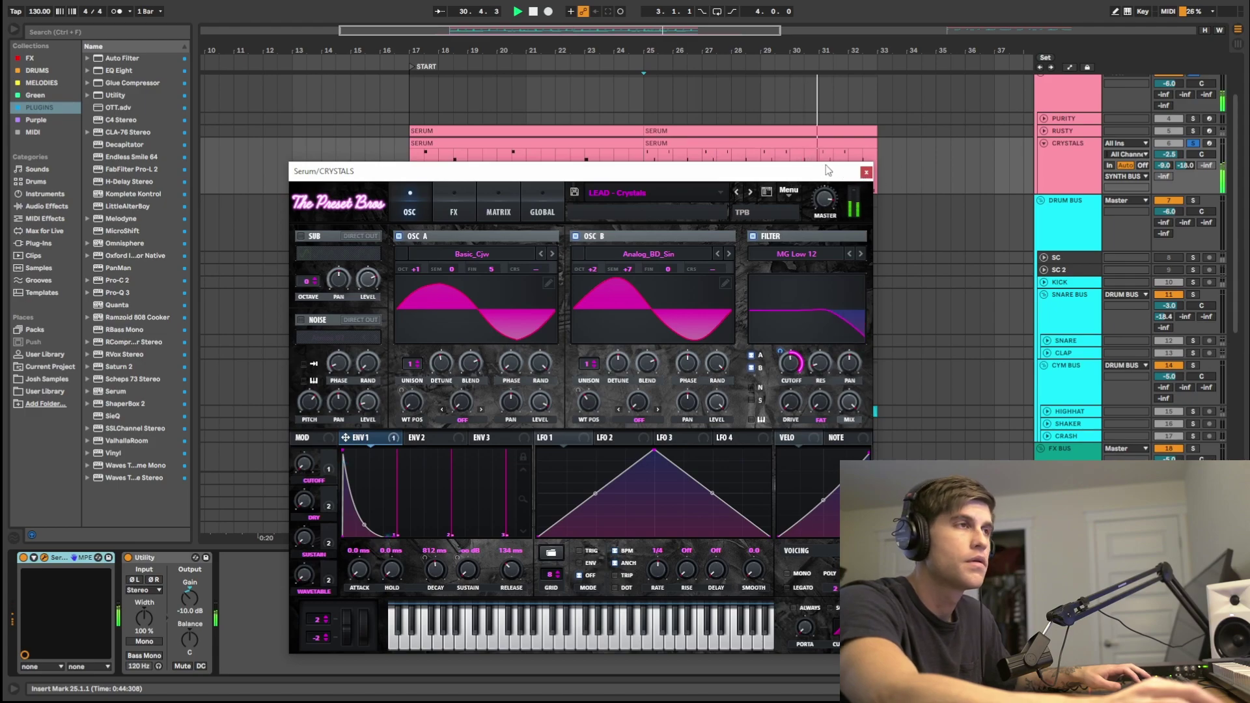
pyautogui.press('space')
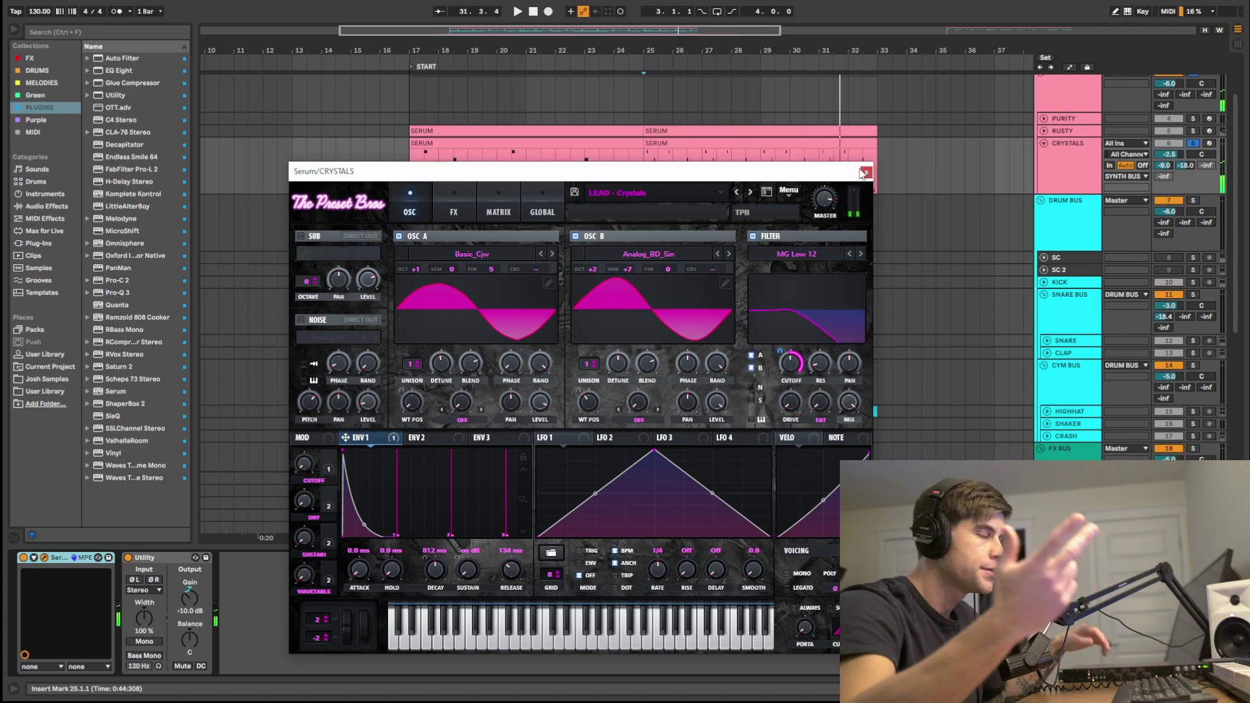